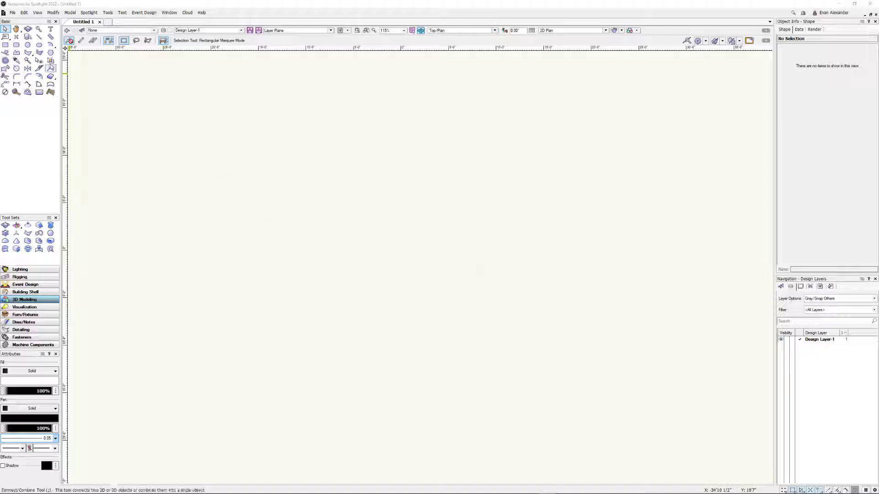
- Draw an oval with the Oval tool and size it to 20' wide by 12' high
click(38, 44)
click(328, 229)
click(601, 370)
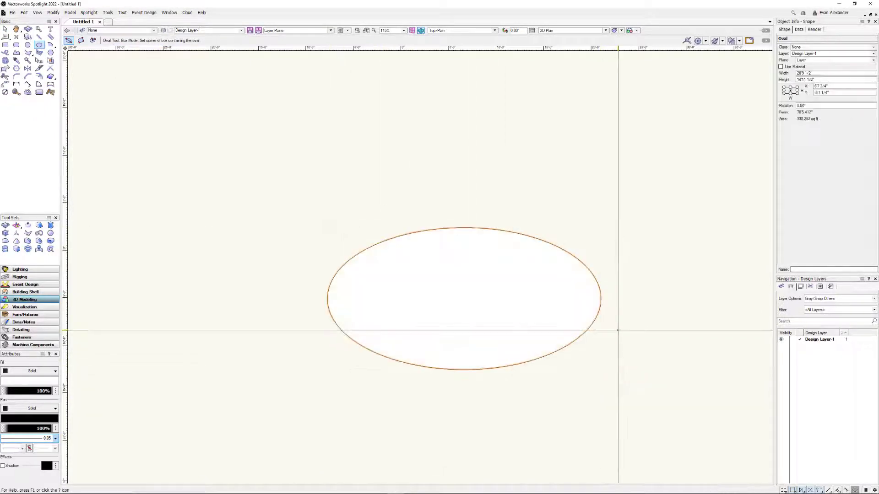
click(812, 73)
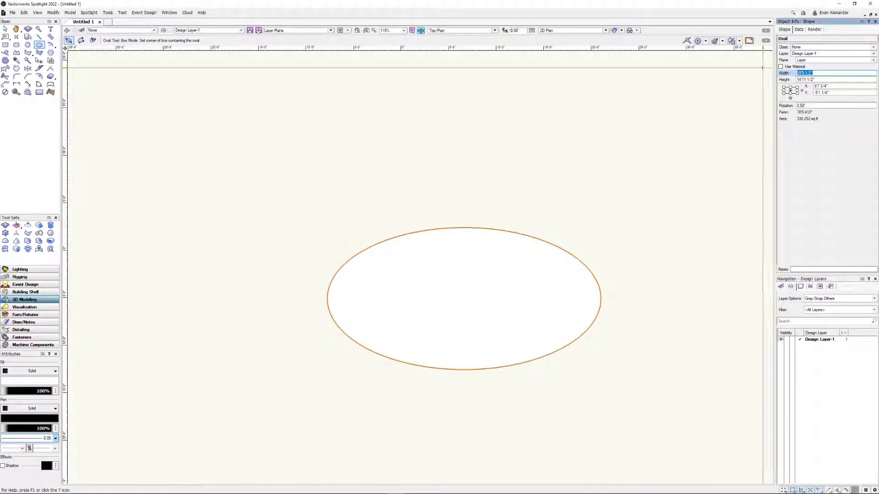
text(20')
key(Tab)
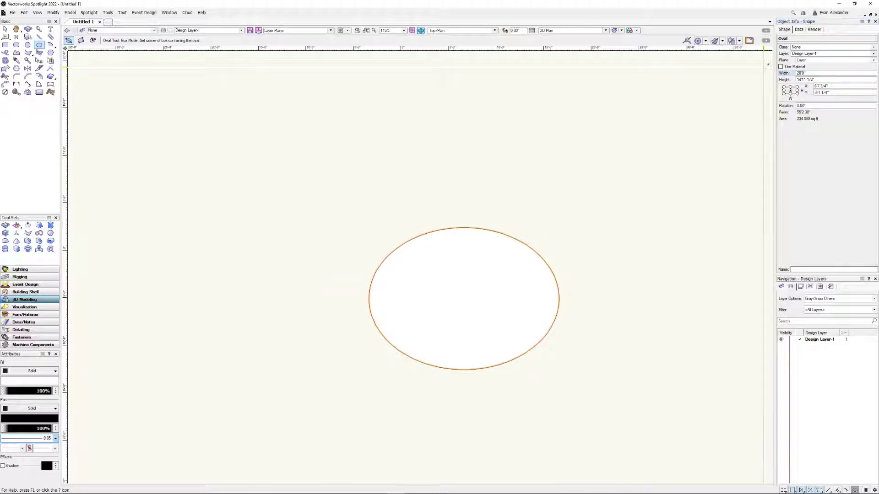
text(12)
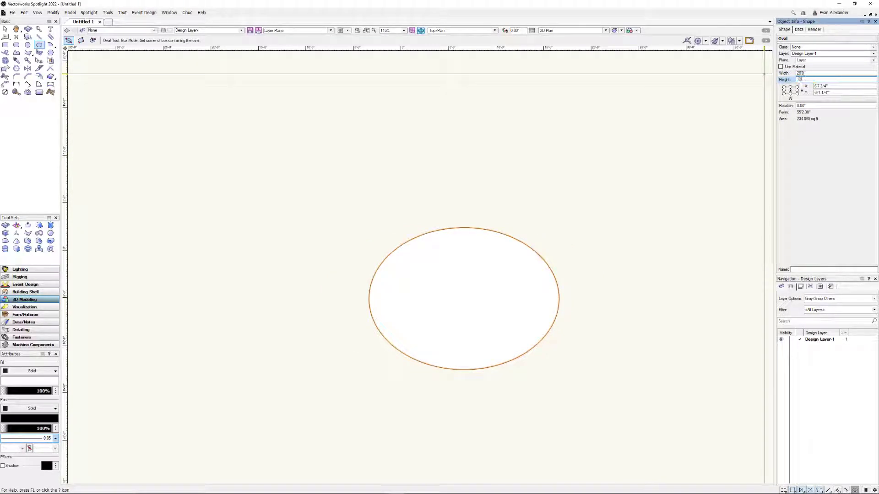
key(Return)
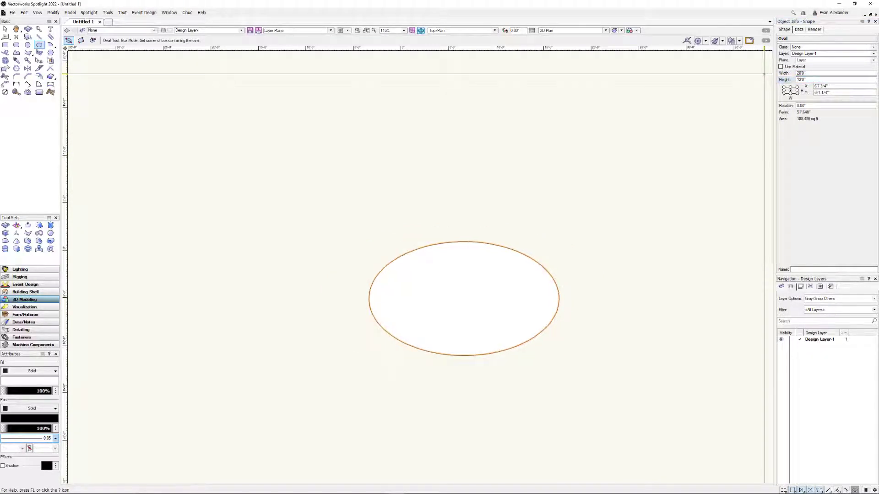
- Centre the oval on the origin at X 0, Y 0
click(835, 86)
text(0)
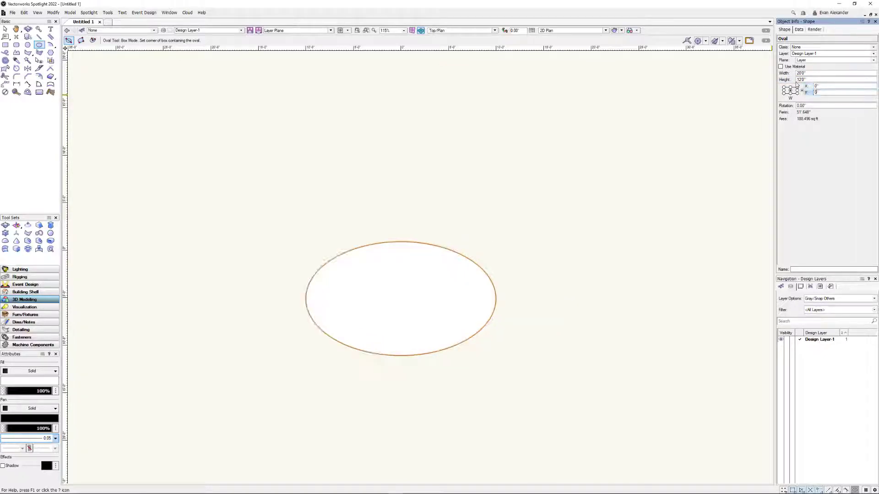
key(Tab)
text(0)
key(Return)
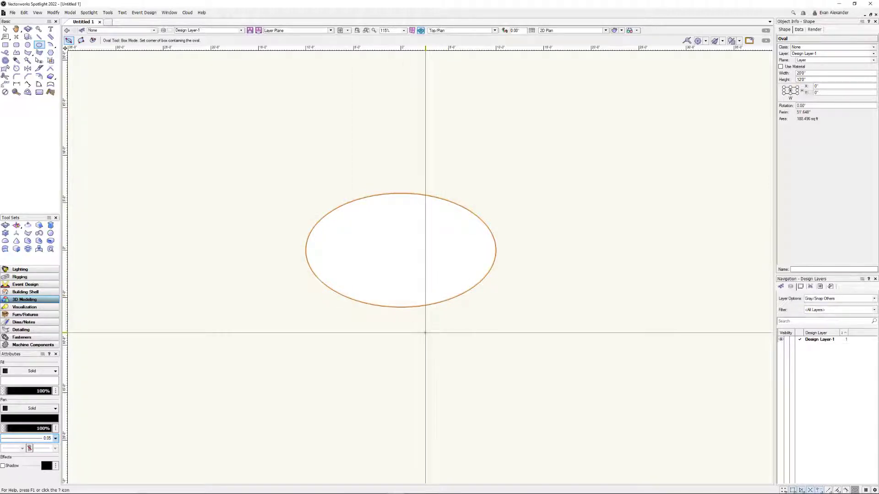
- Switch the drawing to Front view
key(KP_2)
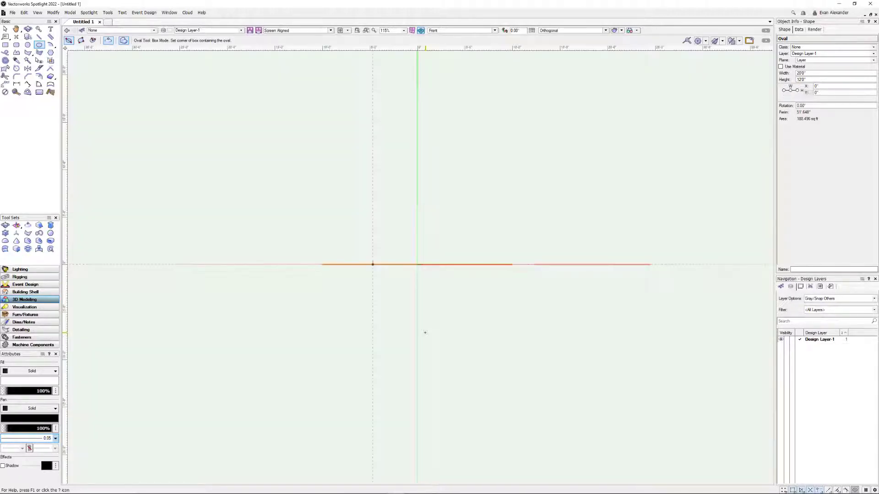
click(450, 30)
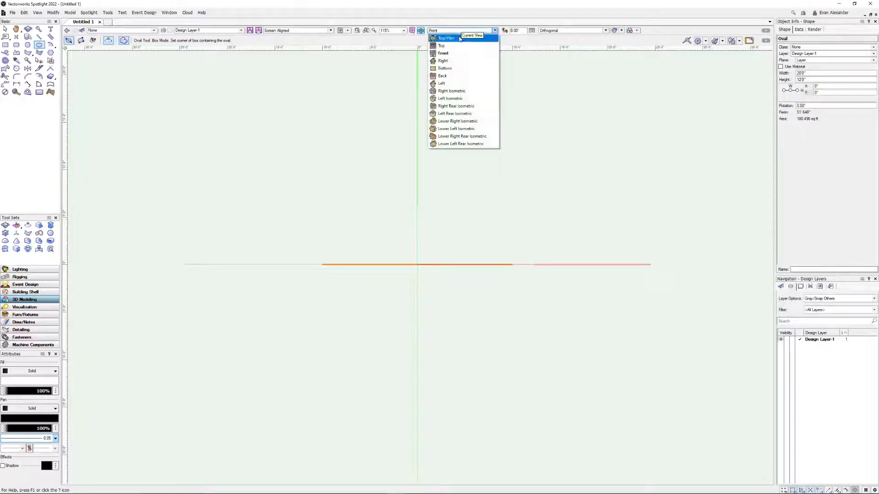
click(462, 53)
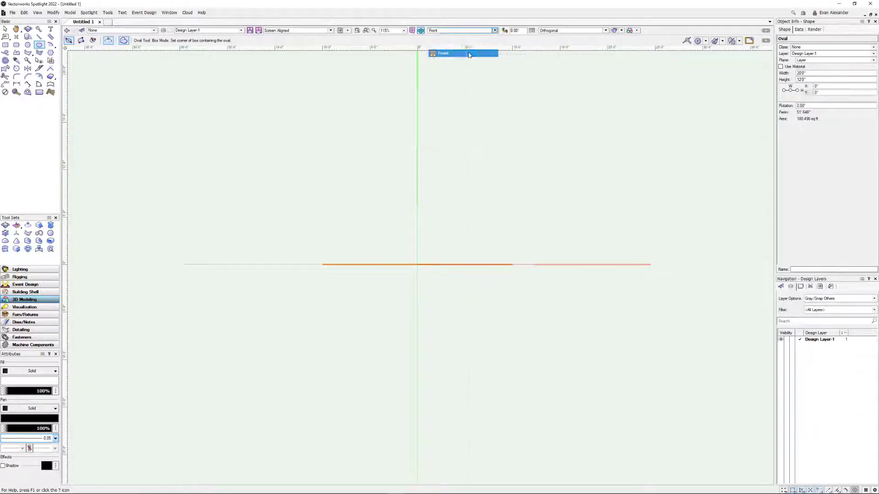
- Draw a vertical line up from the oval's centre and set its length to 6'
key(2)
click(417, 264)
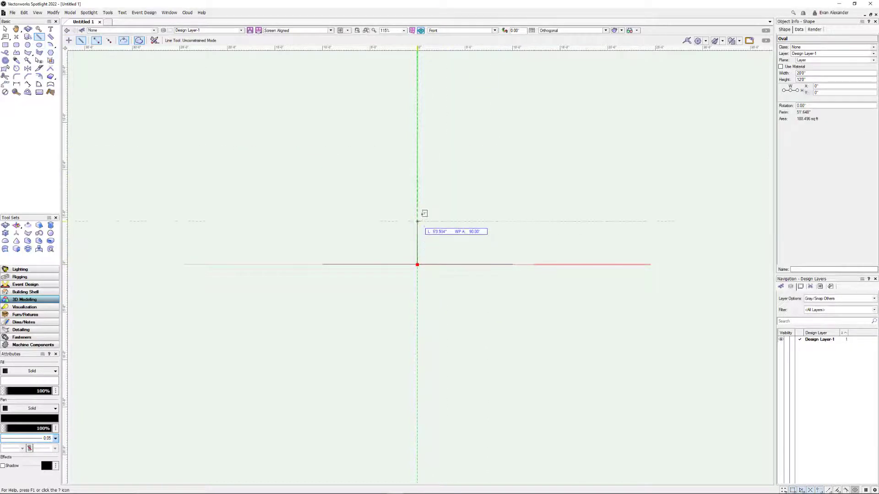
click(417, 193)
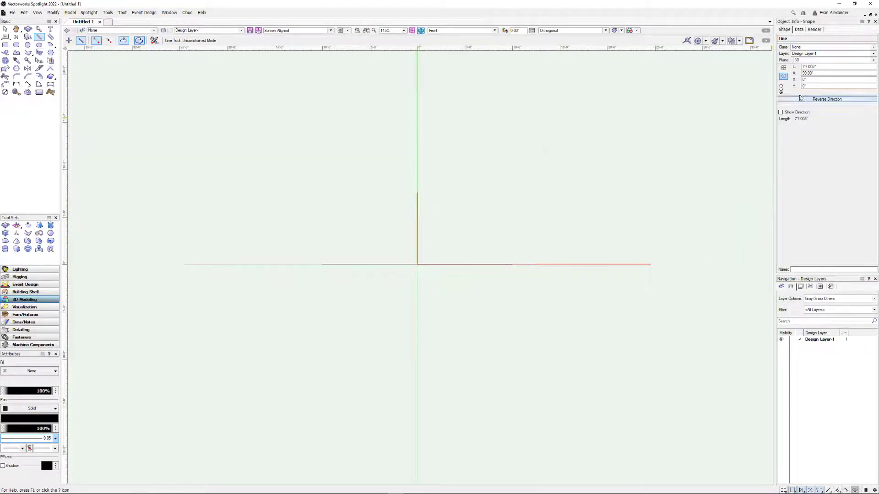
drag(826, 68, 787, 65)
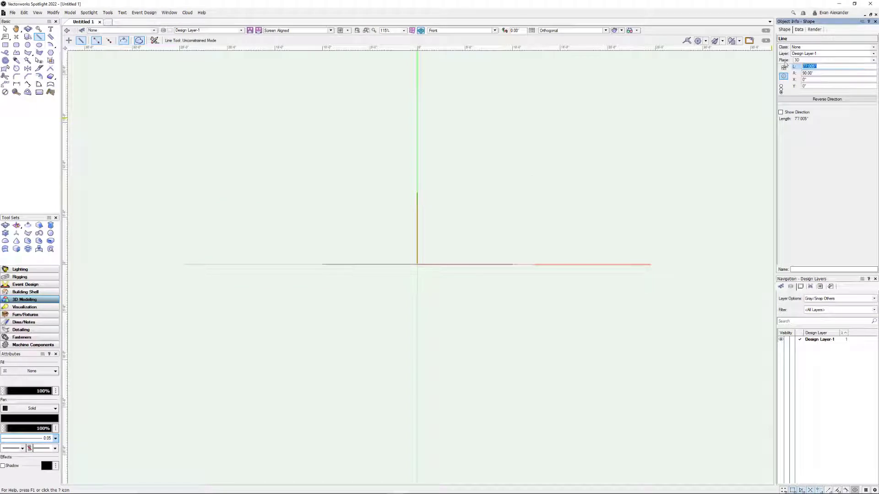
text(6')
key(Return)
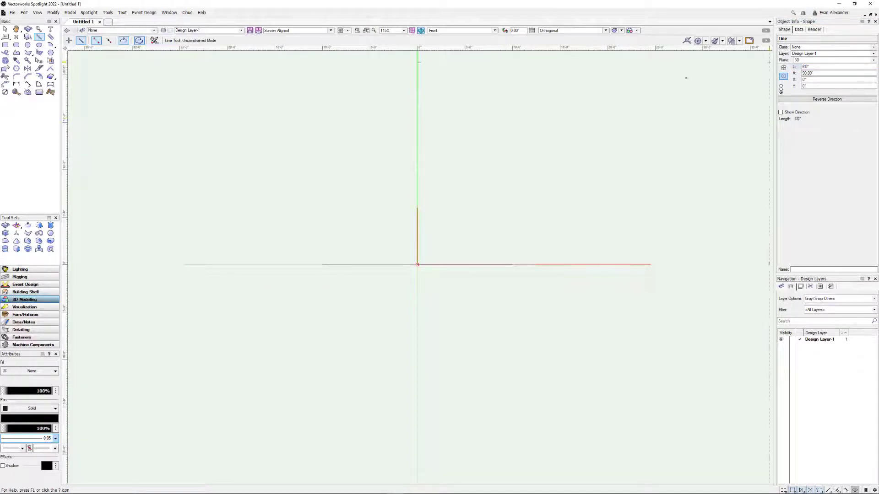
- Check the line in Left Isometric, then return to Front view
key(KP_1)
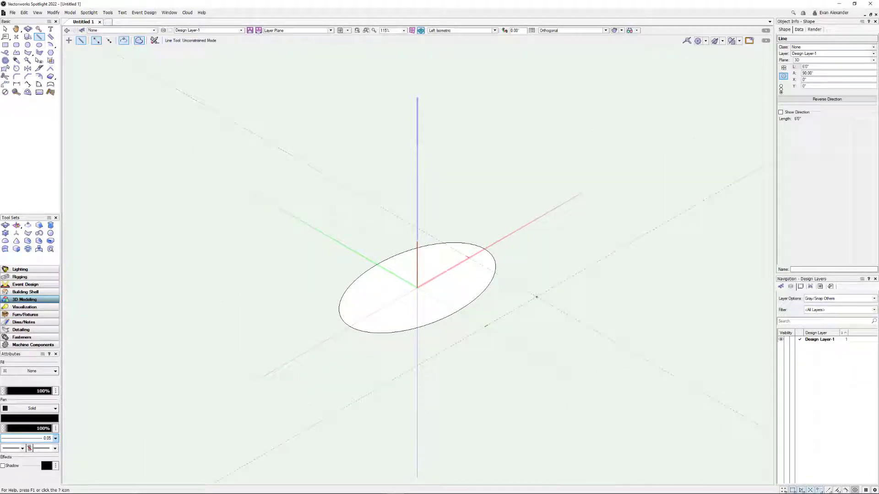
key(KP_2)
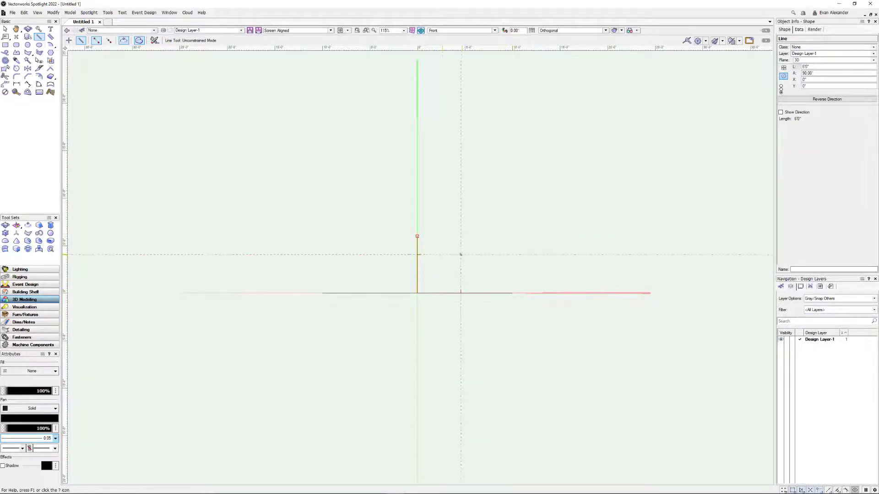
click(509, 290)
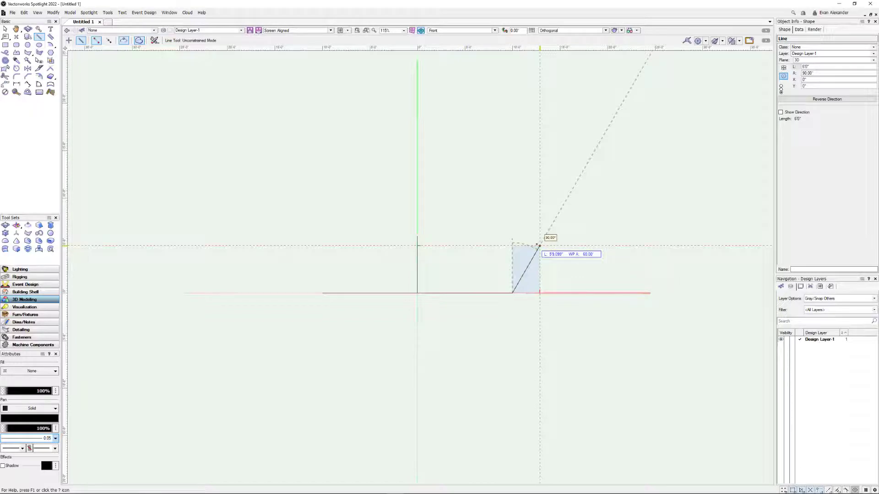
- Draw a three-click polyline profile from the top of the 6' line down to the ground axis
key(Escape)
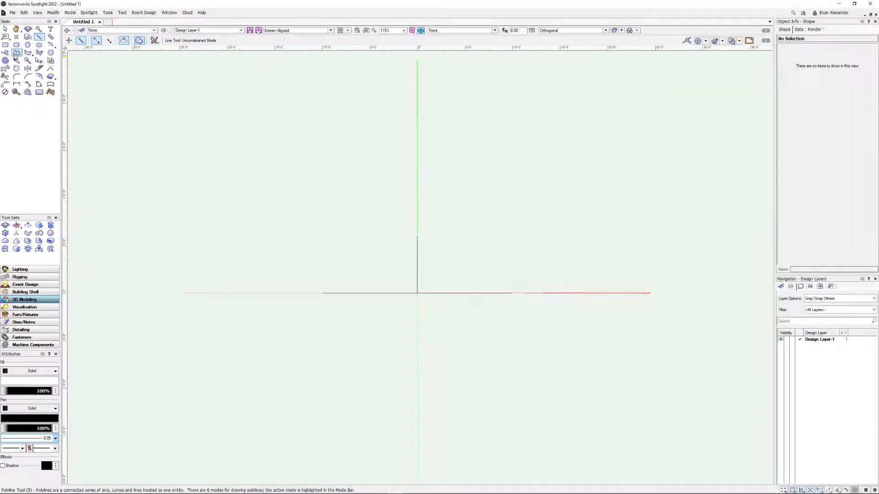
click(16, 53)
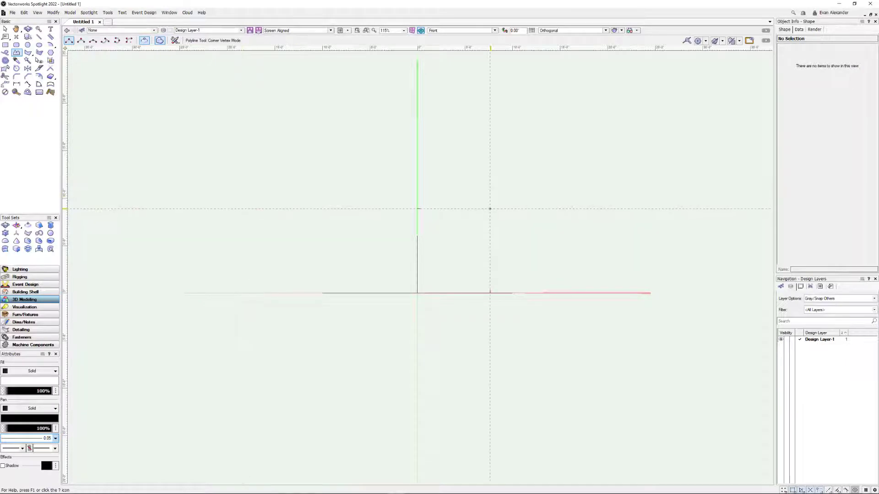
scroll(449, 248, up, 2)
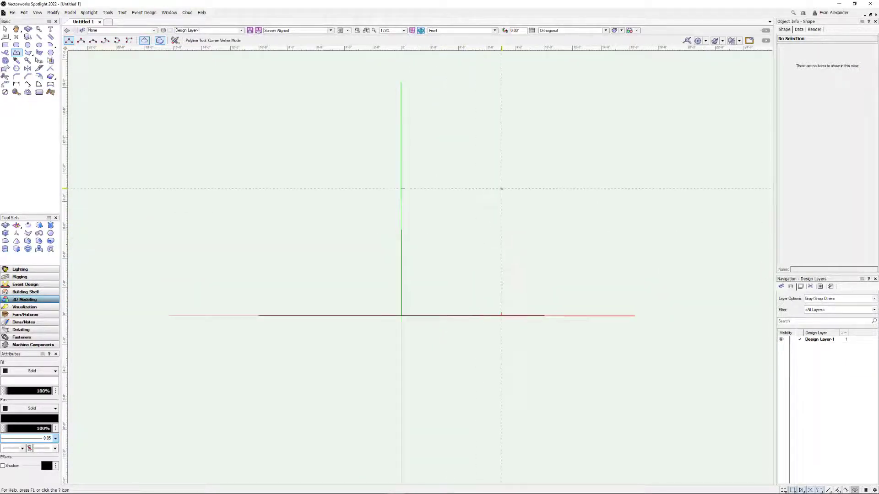
click(401, 230)
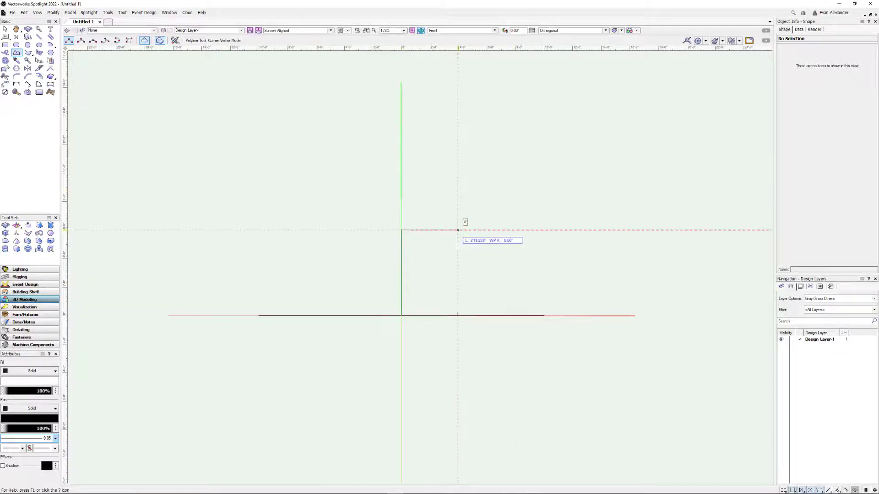
click(522, 273)
double_click(543, 315)
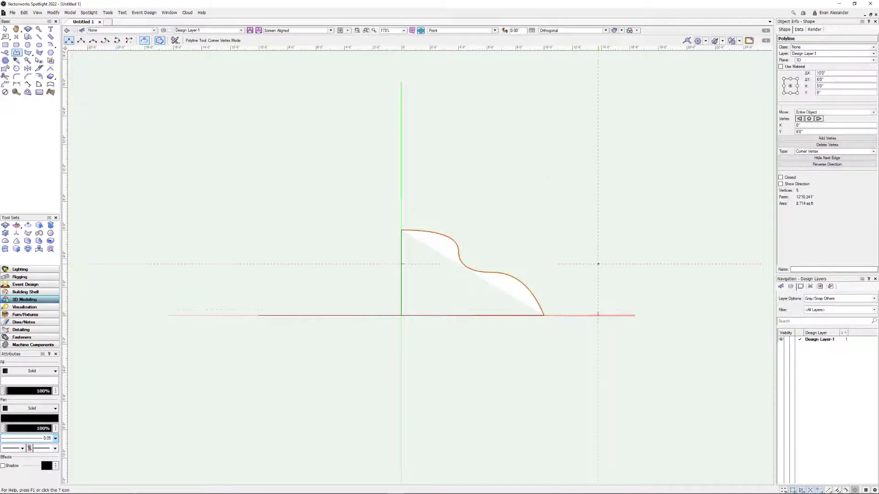
- Reshape the profile's middle point and curve handles to soften its bends
key(shift+r)
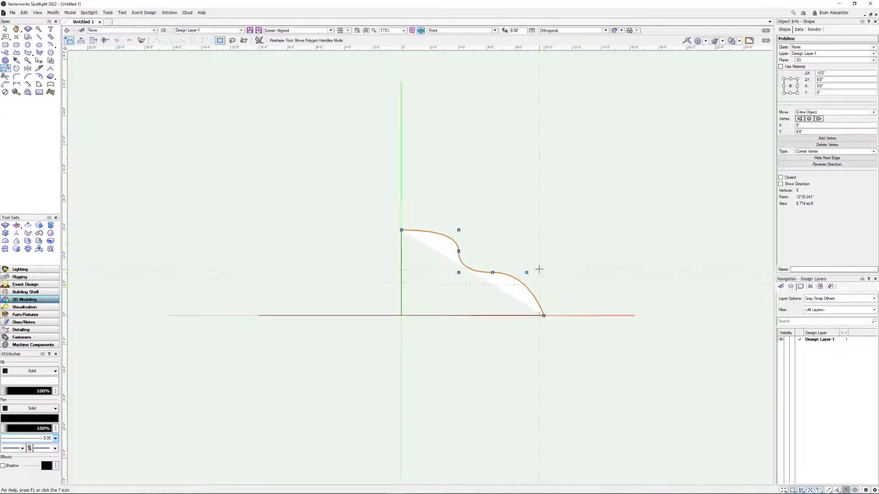
drag(526, 273, 541, 279)
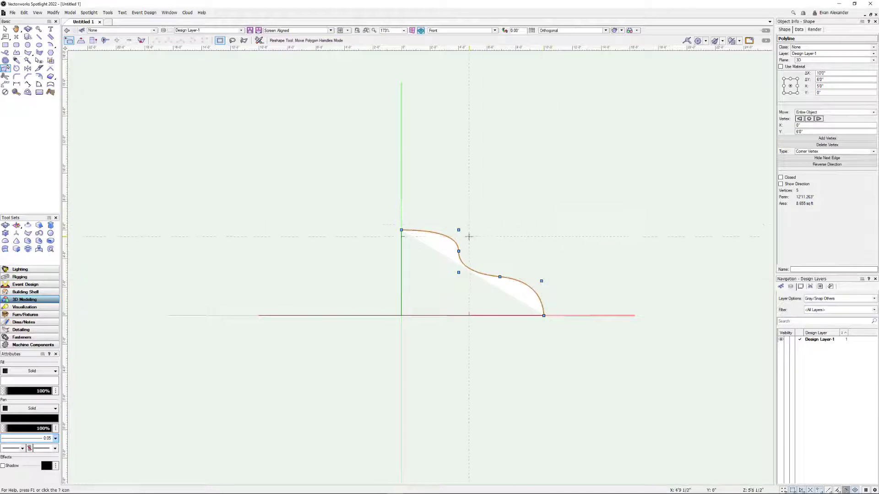
drag(459, 230, 445, 228)
drag(459, 273, 466, 268)
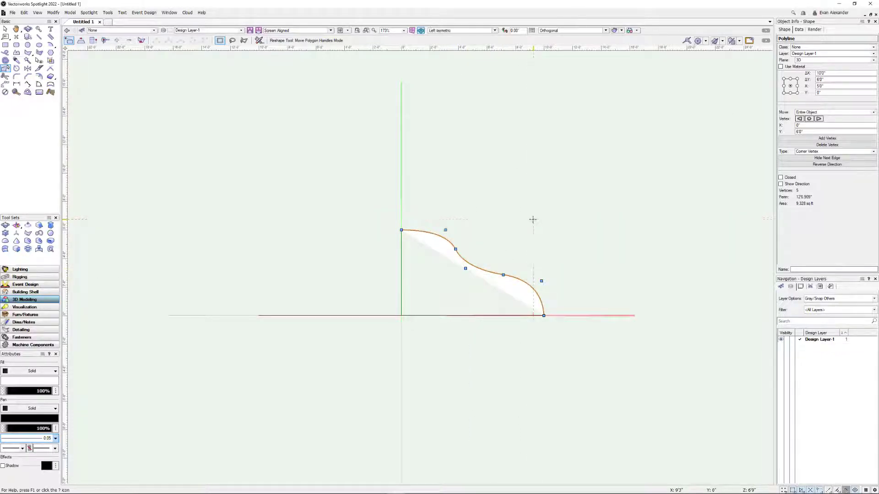
- In Left Isometric, set the profile polyline's fill to None, keeping it seated on the ellipse
key(KP_1)
key(x)
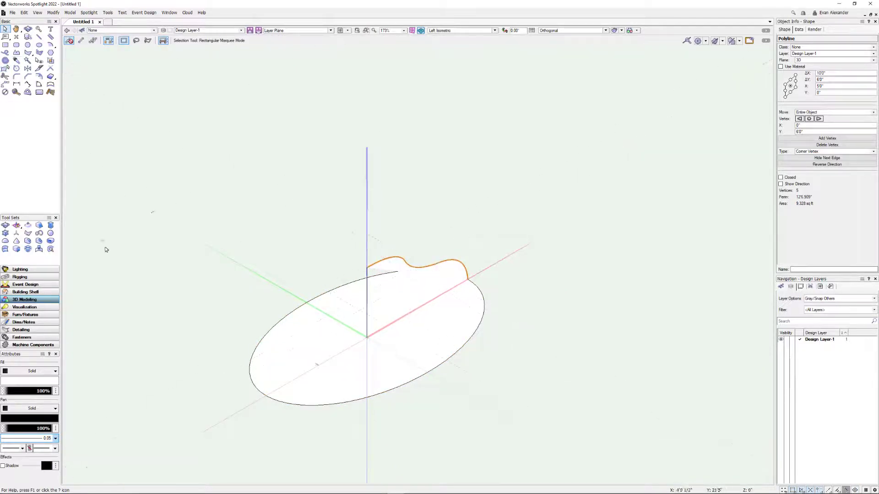
click(39, 371)
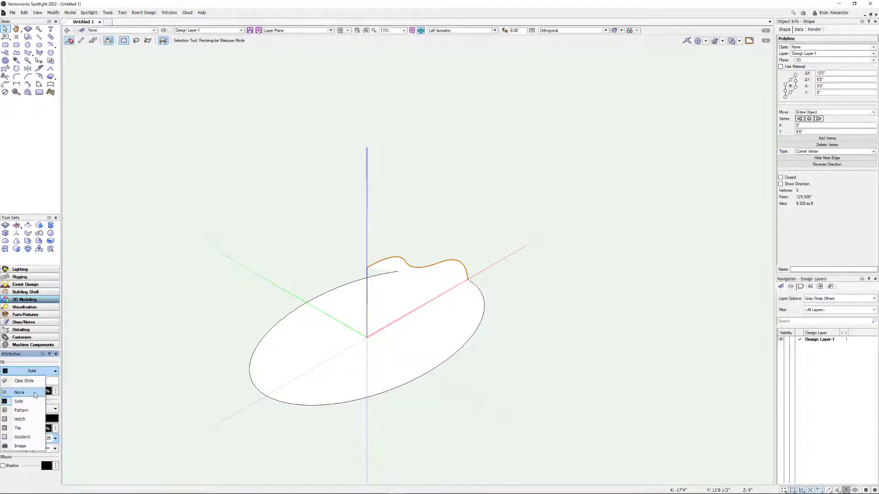
click(19, 392)
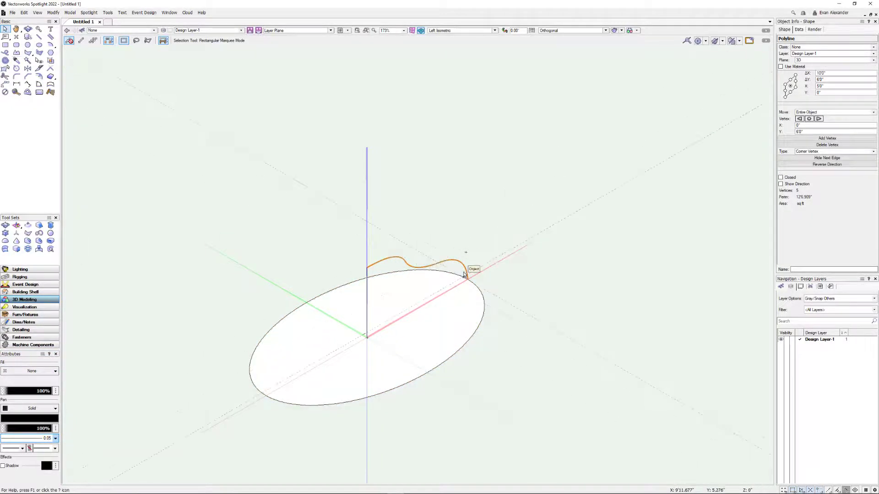
drag(376, 265, 399, 244)
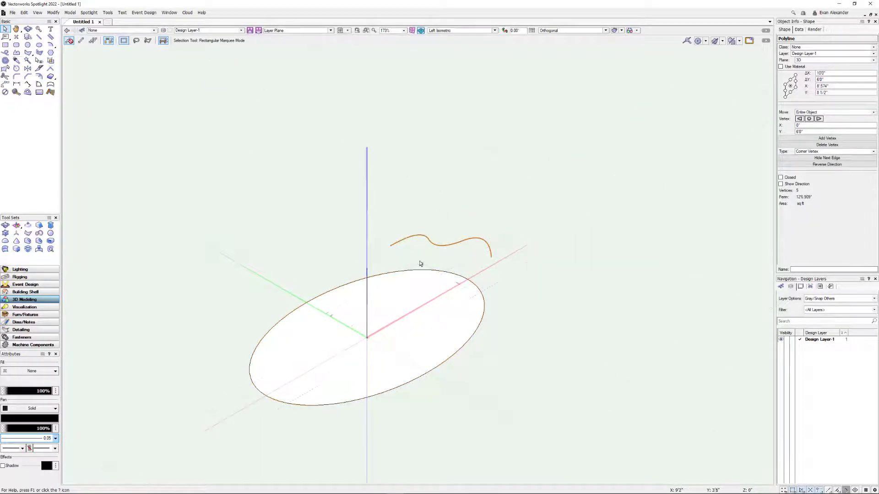
drag(390, 247, 366, 267)
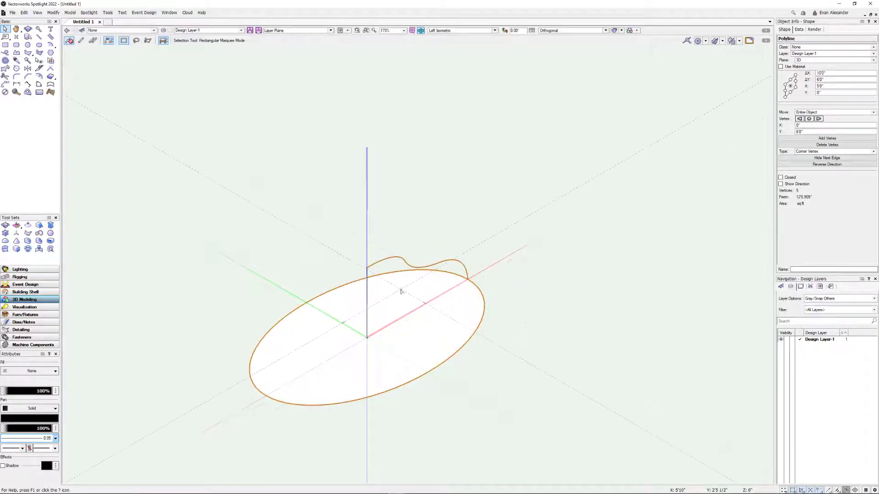
shift+middle_drag(493, 353, 349, 306)
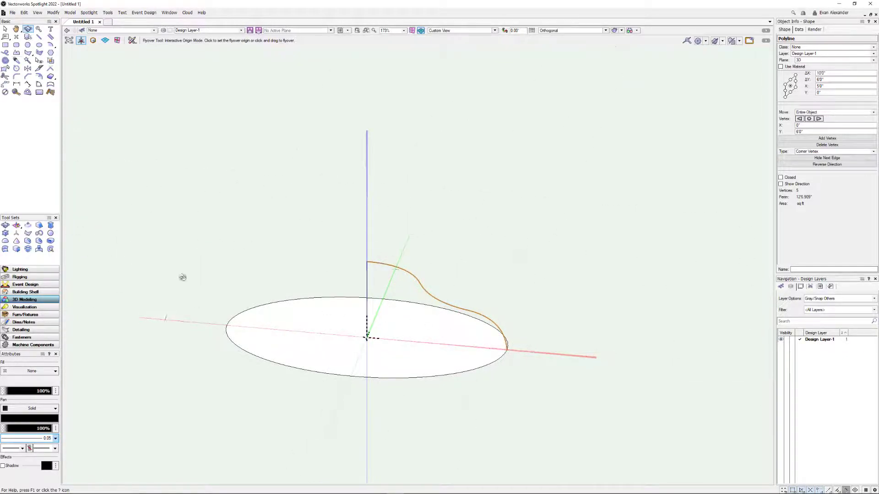
- Restore Left Isometric view and pan the scene up and right
click(365, 300)
key(KP_1)
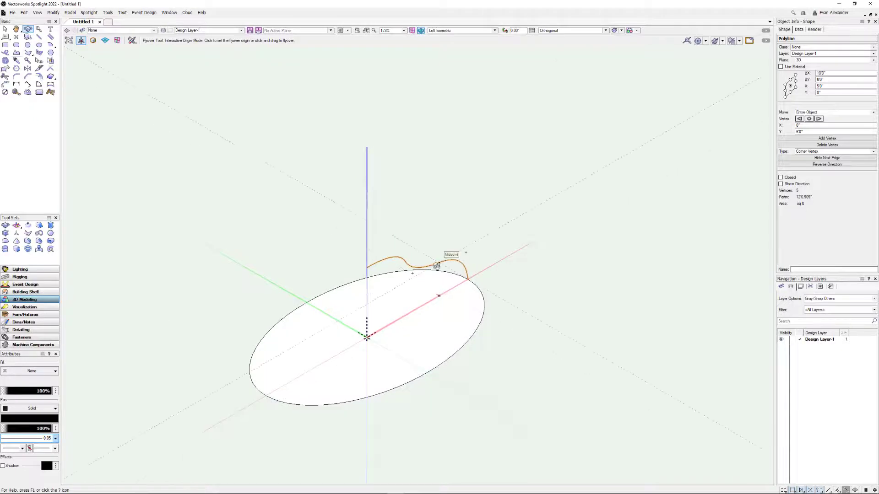
middle_drag(446, 308, 488, 255)
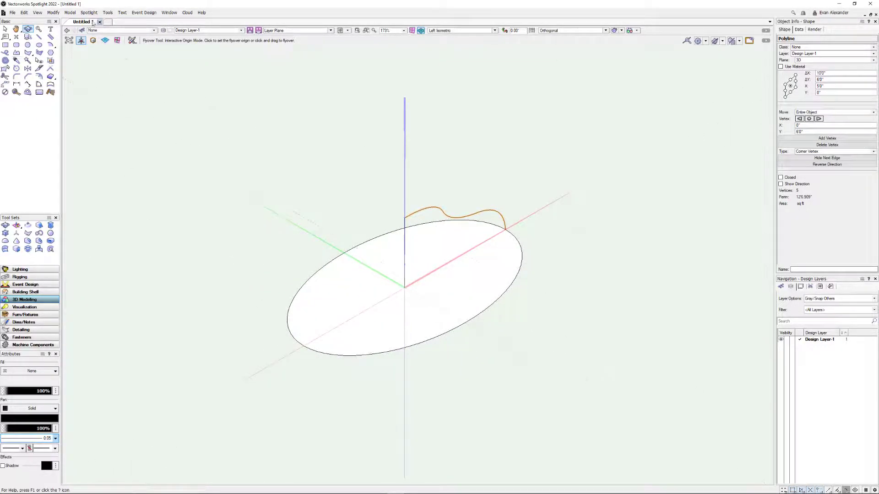
- Open the Model menu's 3D Power Pack submenu to reach Revolve with Rail
click(70, 13)
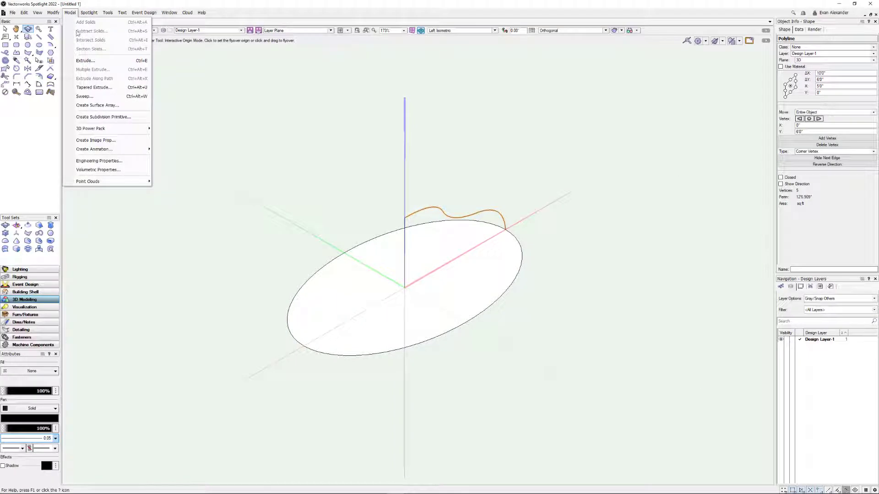
mouse_move(109, 132)
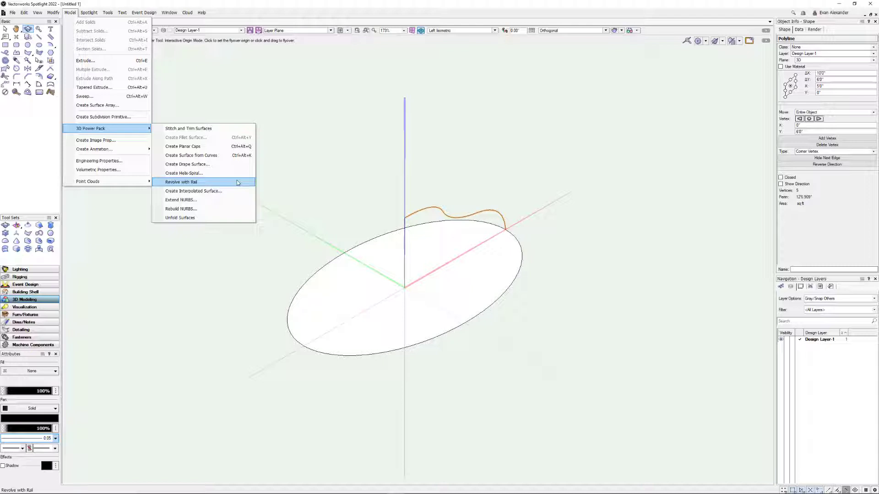
- Revolve with Rail using the vertical line as axis, wavy curve as profile, ellipse as rail
click(196, 183)
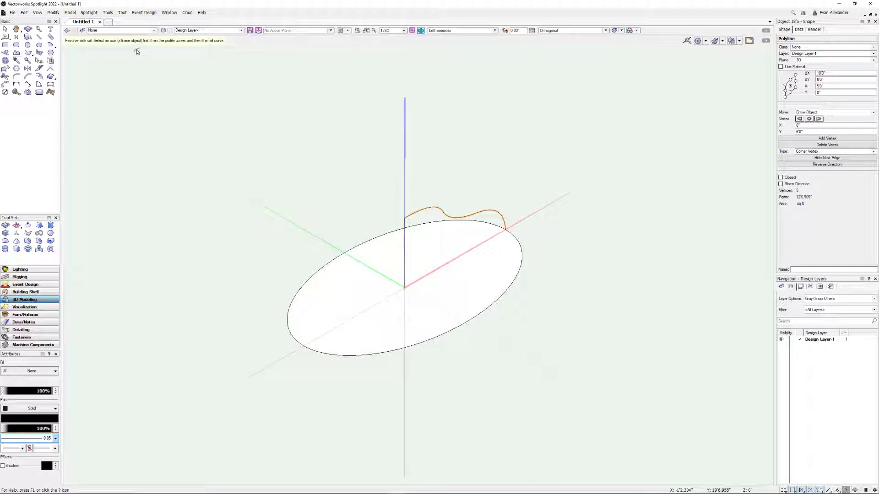
click(405, 240)
click(405, 214)
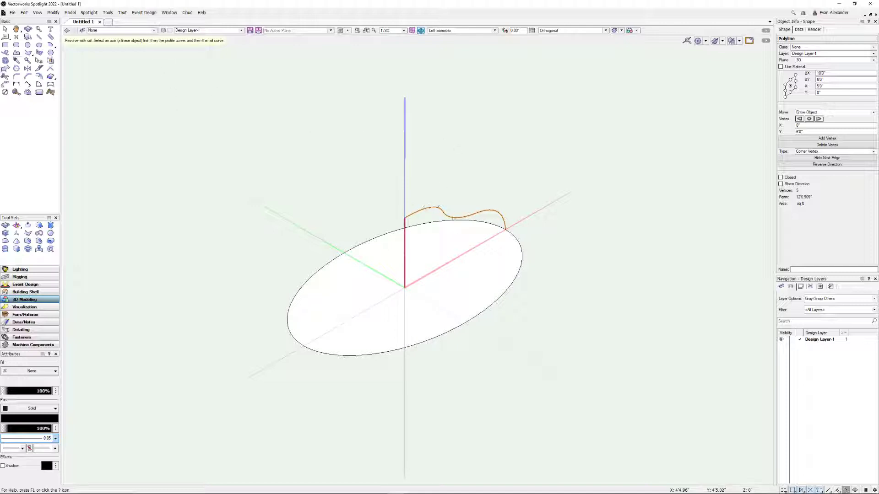
click(499, 214)
click(342, 257)
key(c)
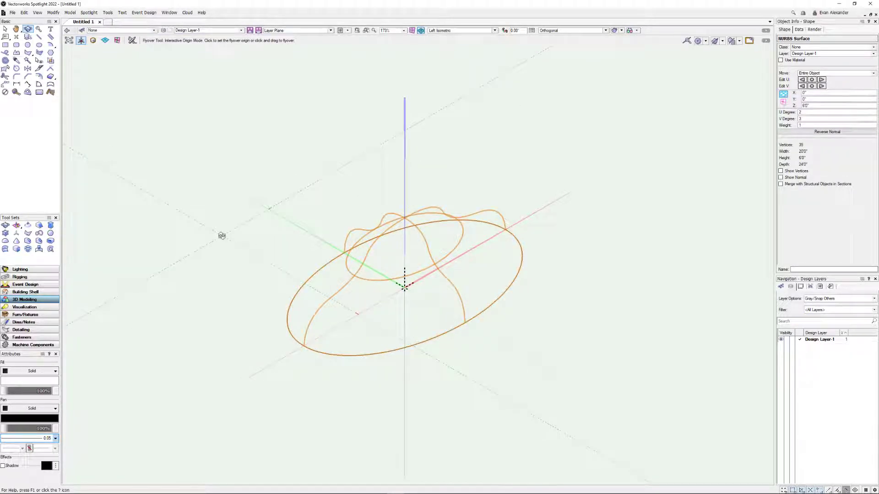
- Render the new surface in Shaded mode and orbit and zoom around it
key(ctrl+shift+g)
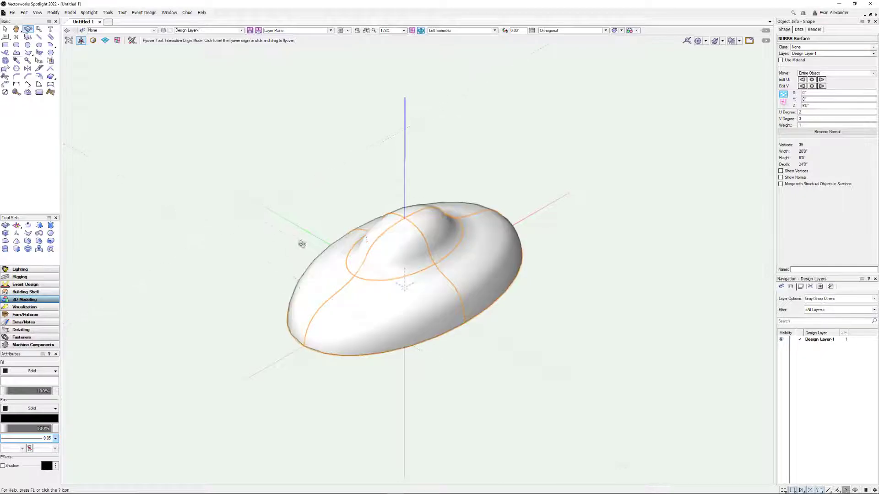
drag(379, 322, 361, 277)
scroll(425, 275, up, 2)
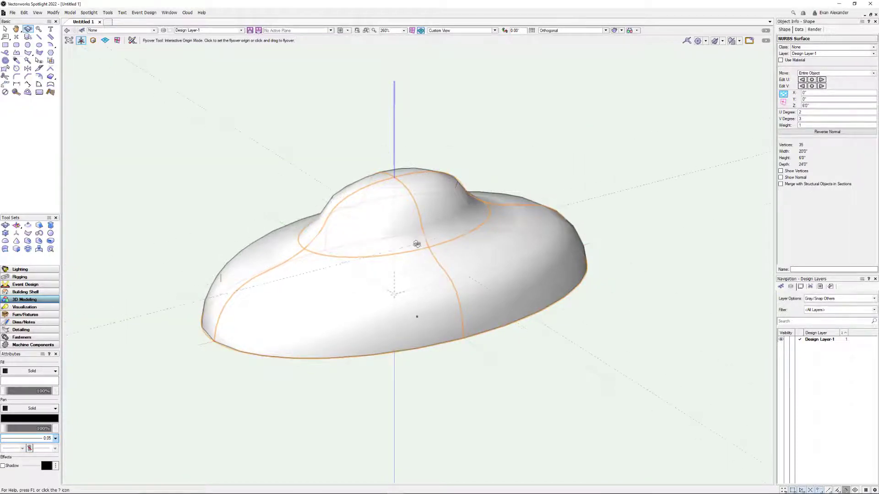
scroll(417, 264, down, 3)
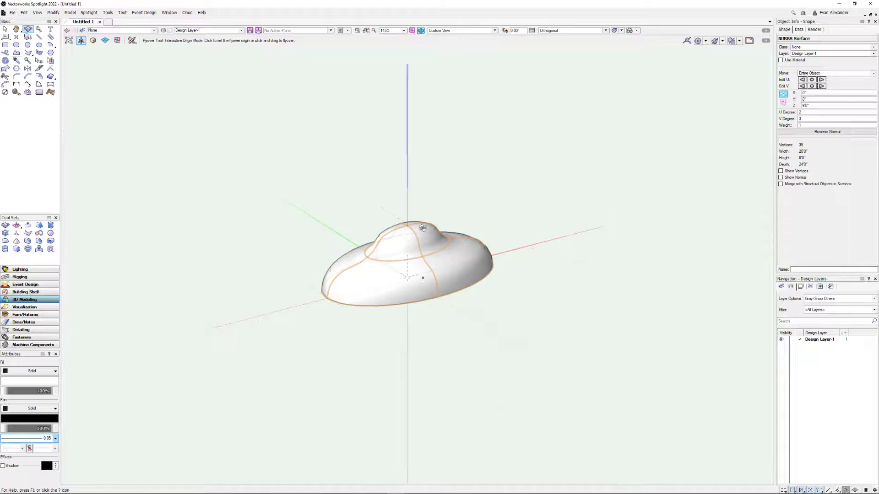
scroll(435, 246, up, 5)
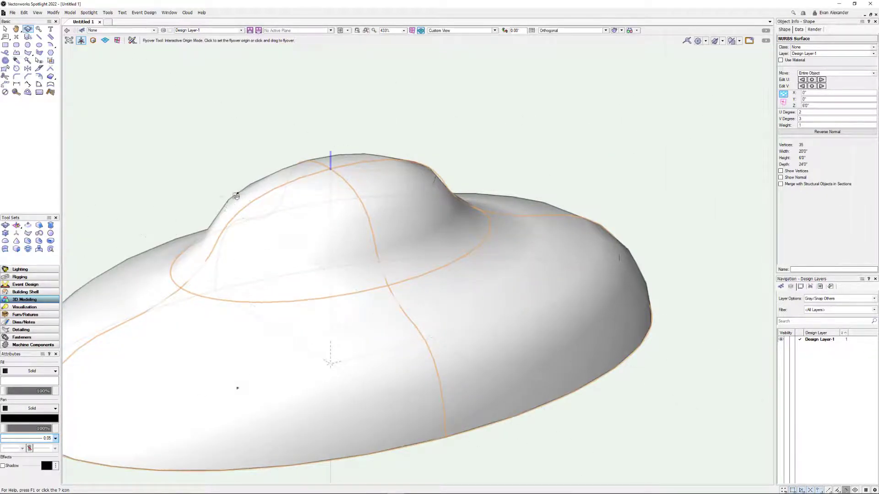
scroll(598, 247, down, 3)
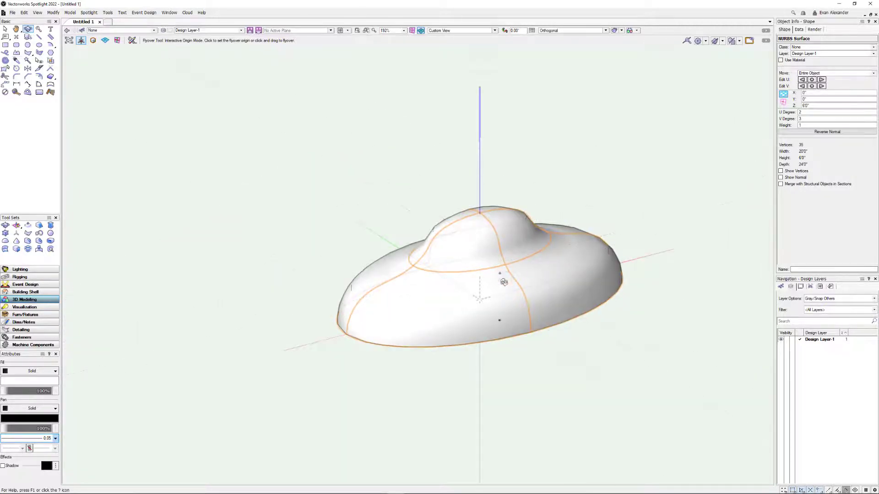
drag(514, 298, 532, 288)
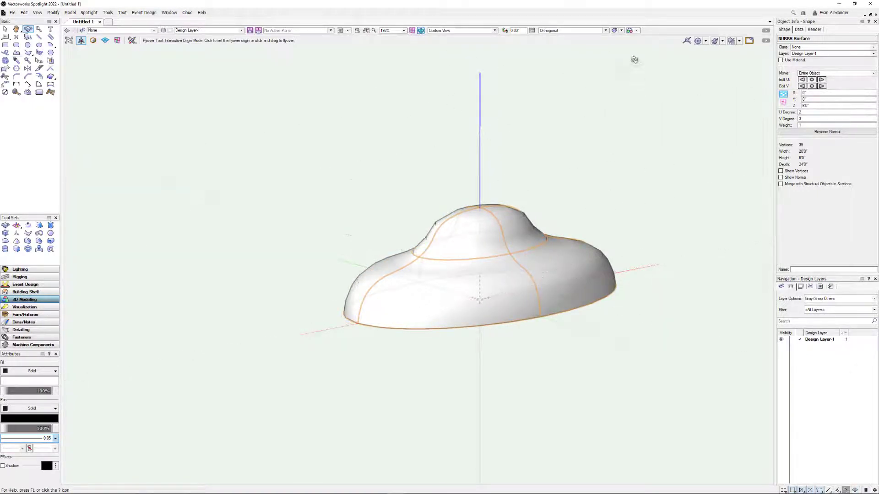
- Set Shaded Options detail to High and orbit to view the smoother surface
click(622, 30)
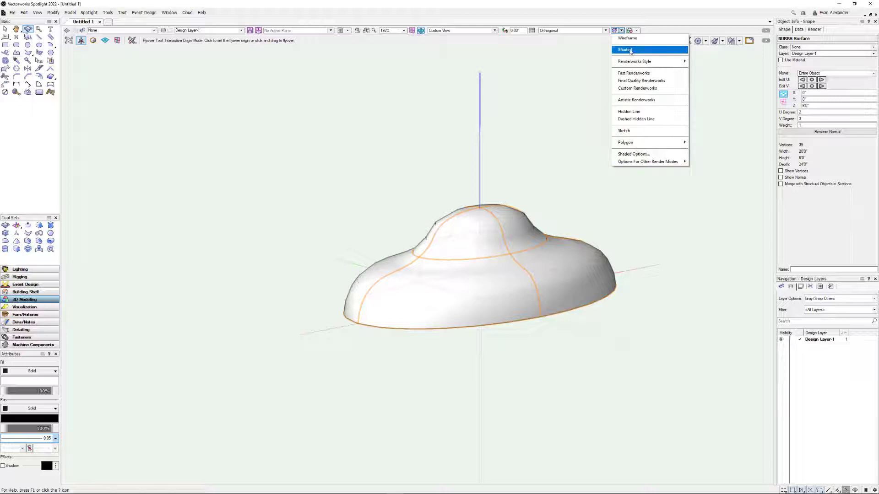
click(645, 154)
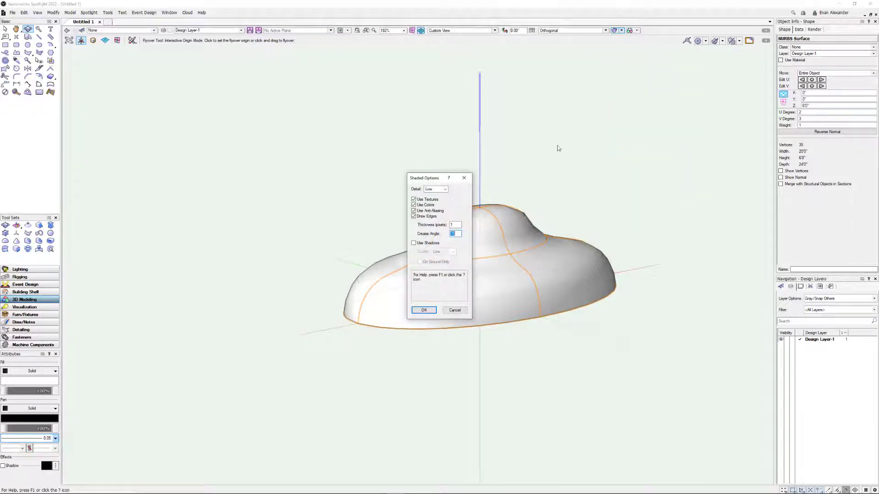
click(436, 190)
click(432, 210)
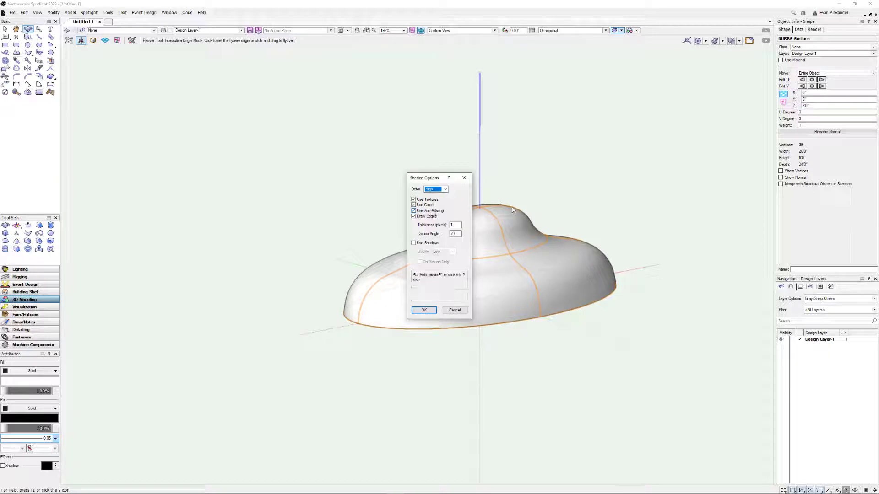
click(424, 310)
drag(487, 293, 575, 145)
- Orbit around the saucer-shaped surface to view its open underside from below
scroll(432, 232, up, 5)
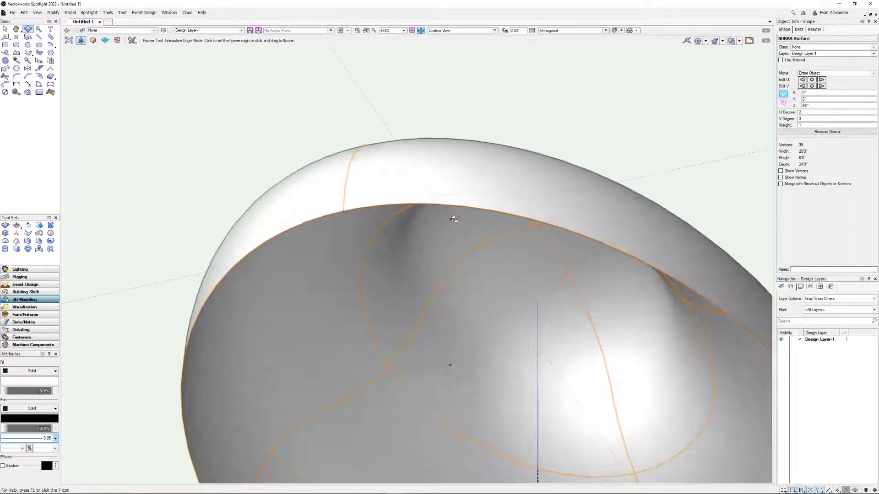
scroll(451, 216, down, 1)
click(473, 304)
scroll(471, 316, down, 3)
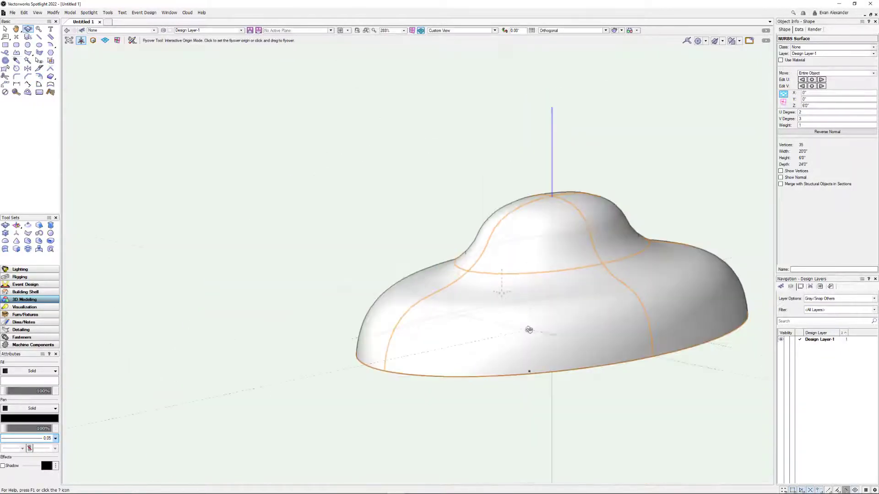
drag(525, 328, 486, 194)
key(space)
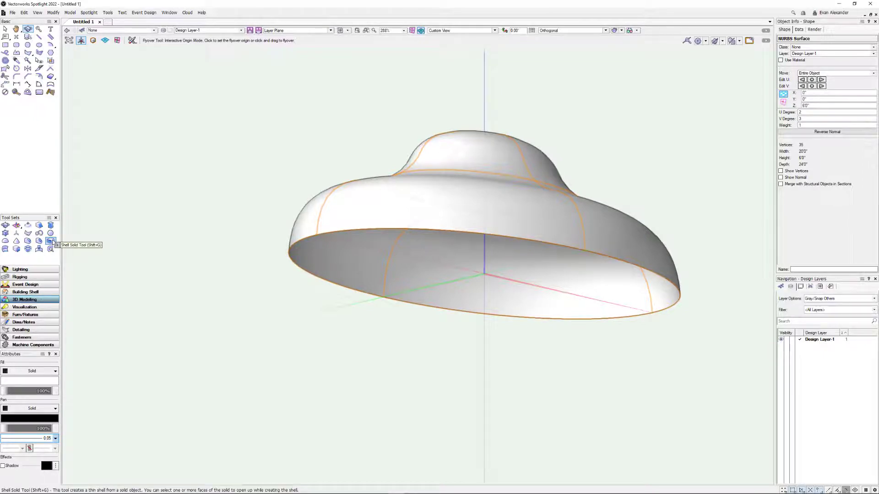
- Shell the domed surface outward at 1'0" thickness with the Shell Solid tool
click(51, 241)
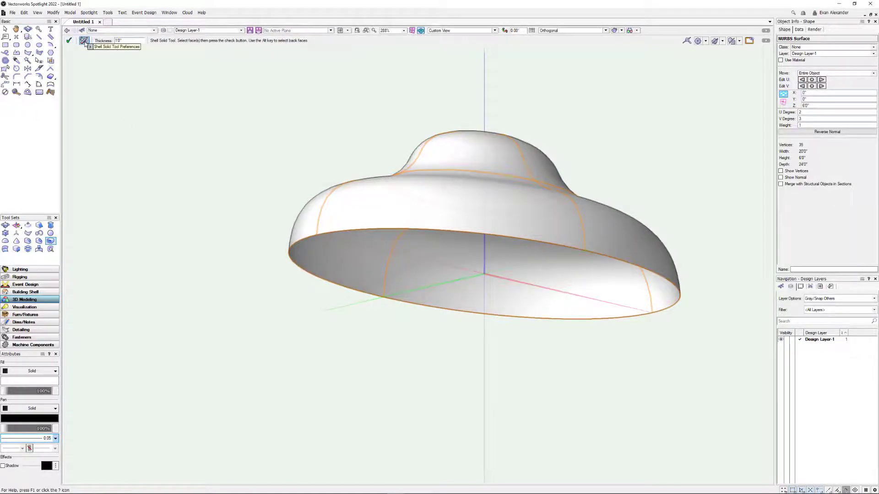
click(84, 41)
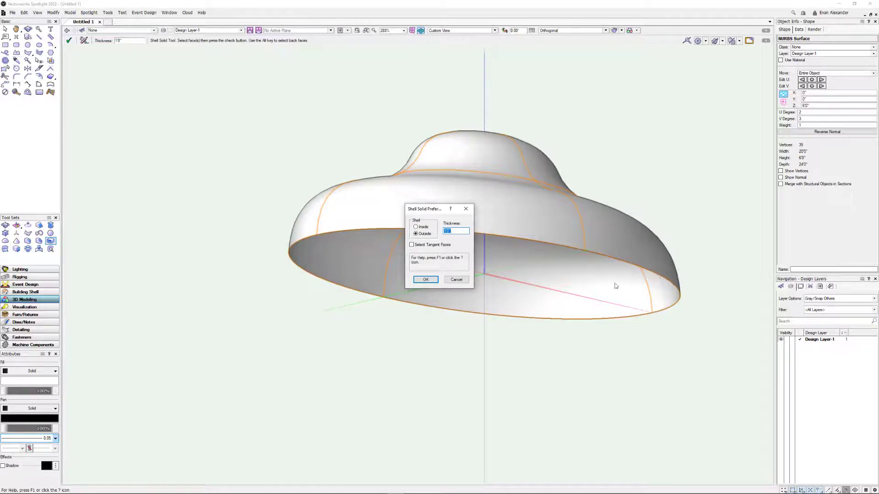
click(426, 280)
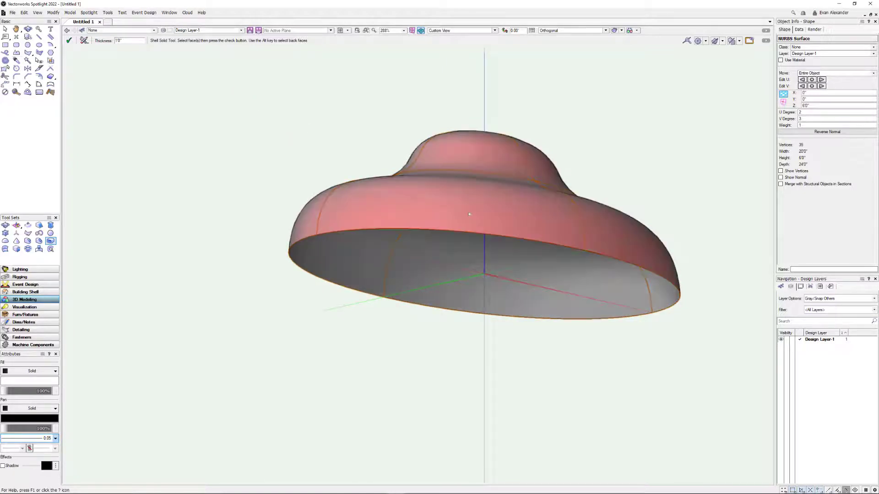
click(348, 215)
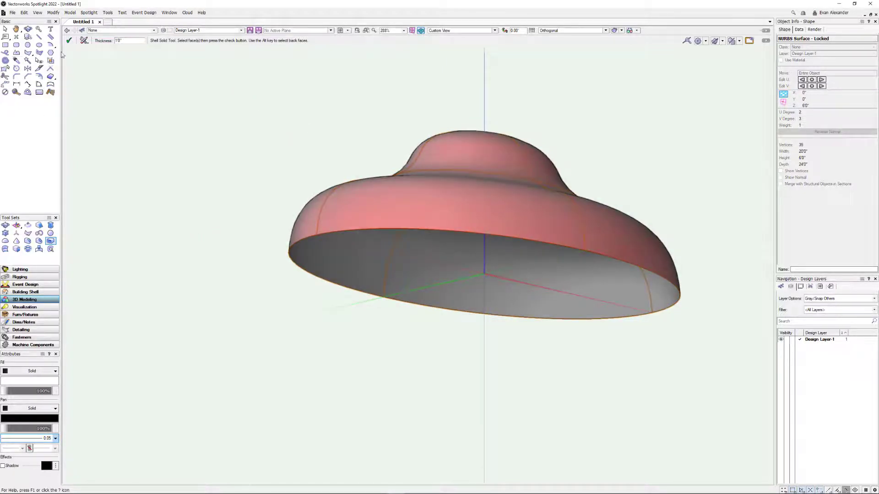
click(70, 41)
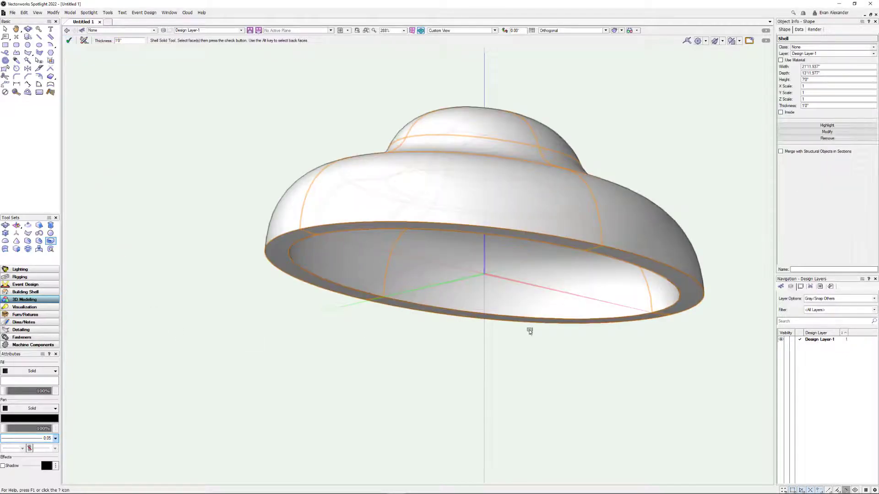
- Orbit around the dome shell to view its top and hollow underside, then zoom
ctrl+middle_drag(529, 331, 509, 328)
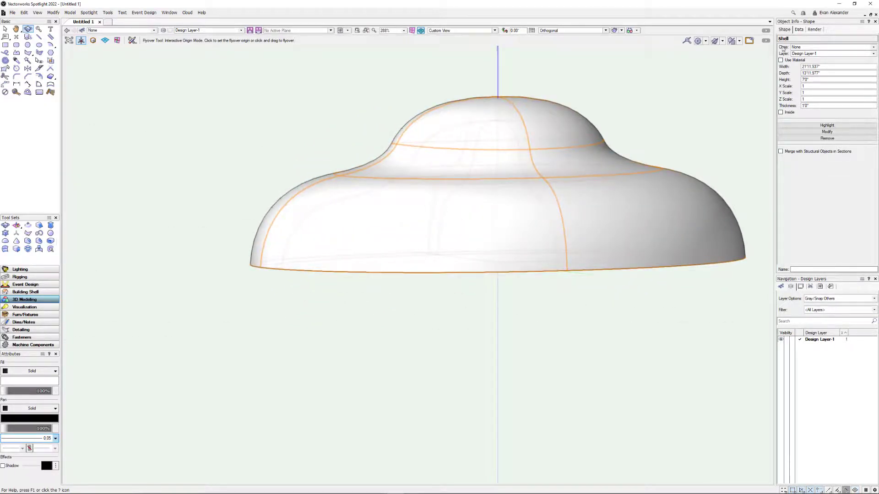
ctrl+middle_drag(490, 226, 514, 233)
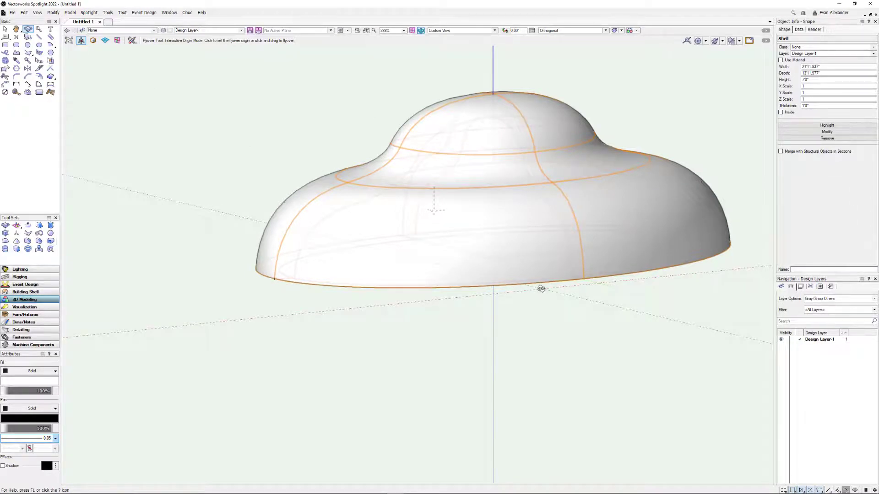
drag(541, 289, 501, 265)
scroll(501, 265, down, 3)
scroll(500, 265, up, 2)
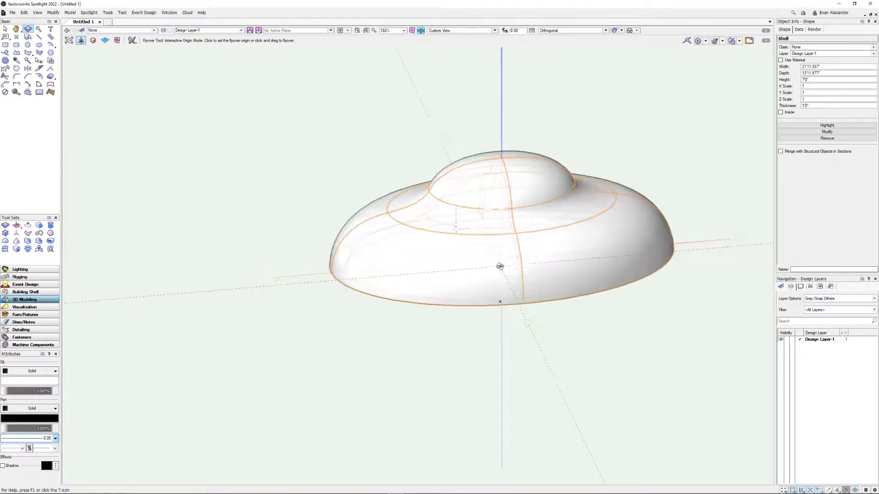
- In Top/Plan view, marquee-select the dome shell and delete it
key(ctrl+5)
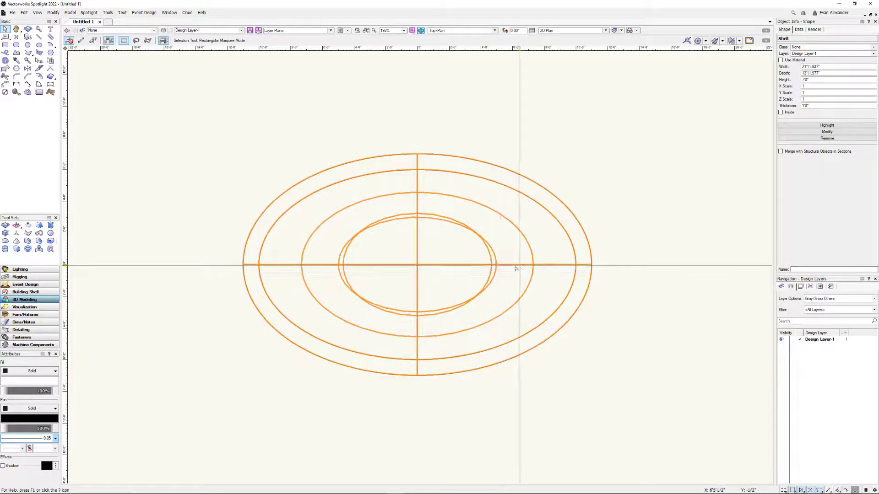
scroll(512, 269, down, 4)
drag(613, 184, 296, 374)
key(Delete)
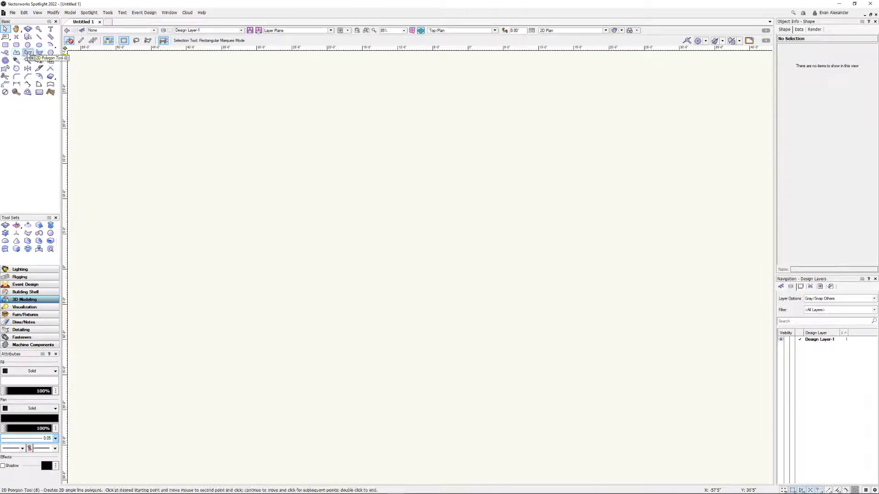
- Draw an open four-corner trapezoid with the 2D Polygon tool
click(27, 53)
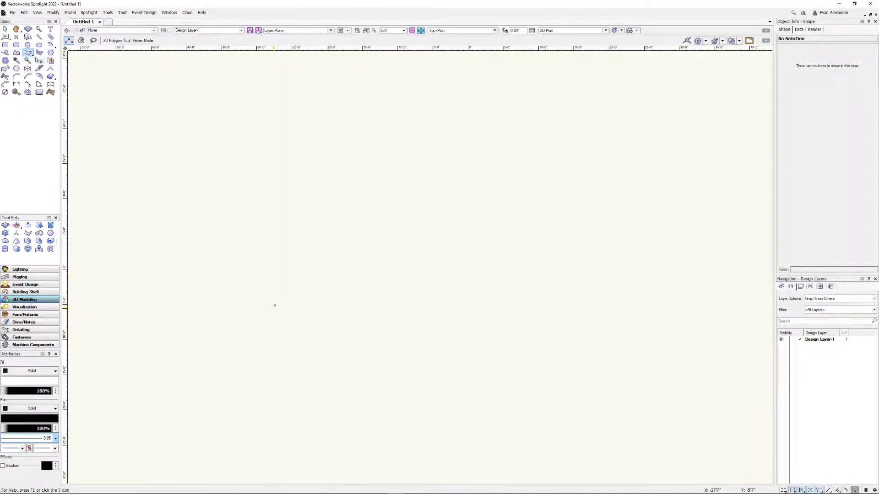
click(274, 308)
click(351, 202)
click(646, 202)
double_click(722, 333)
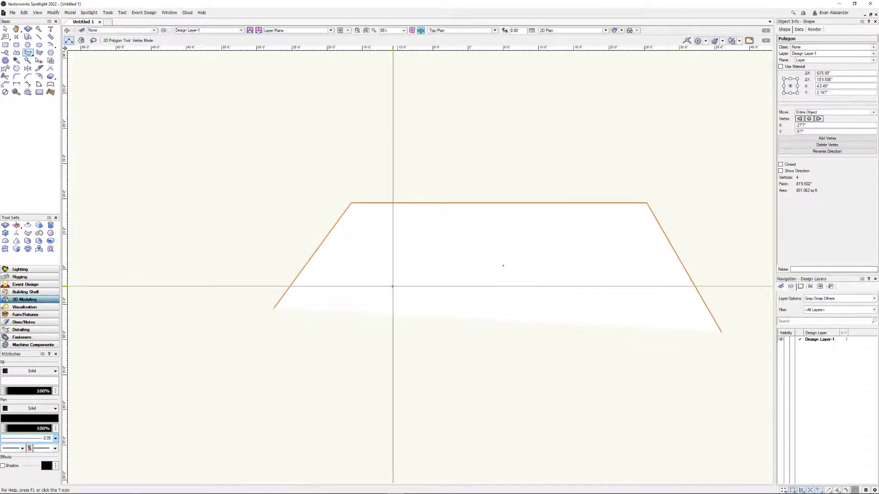
- Fillet the trapezoid's top-left and top-right corners at radius 24
click(17, 78)
click(336, 225)
click(370, 203)
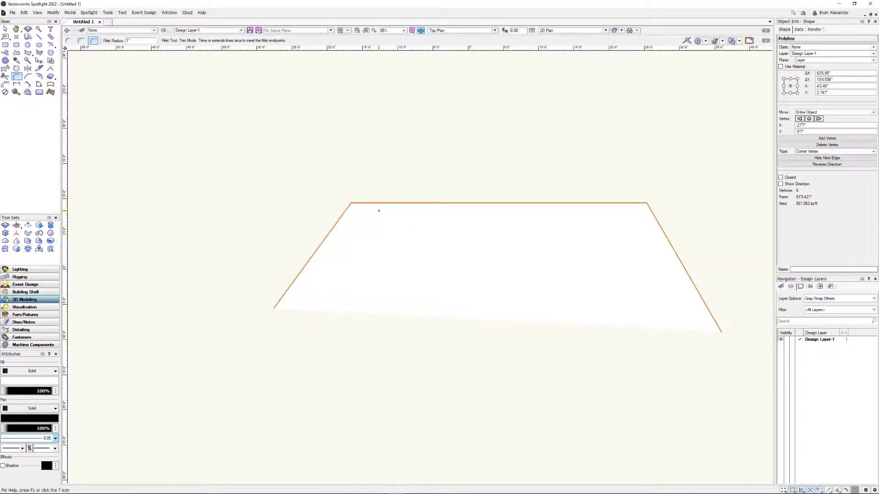
click(379, 210)
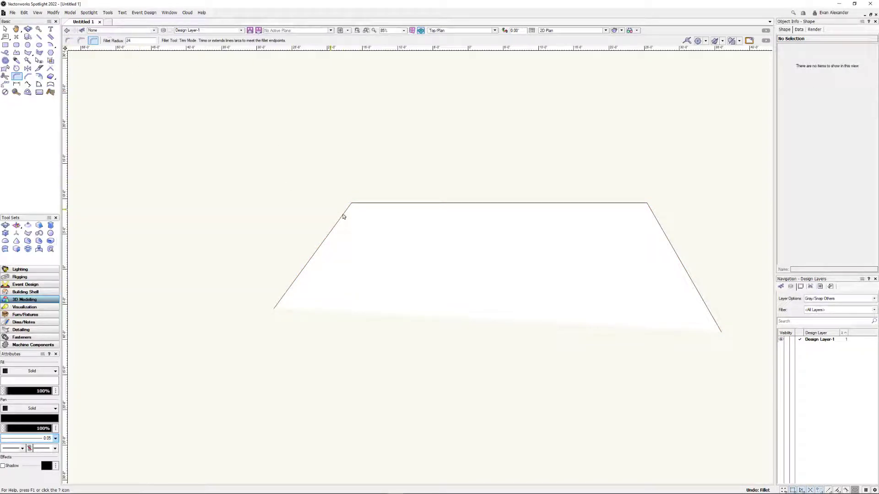
click(346, 209)
click(378, 203)
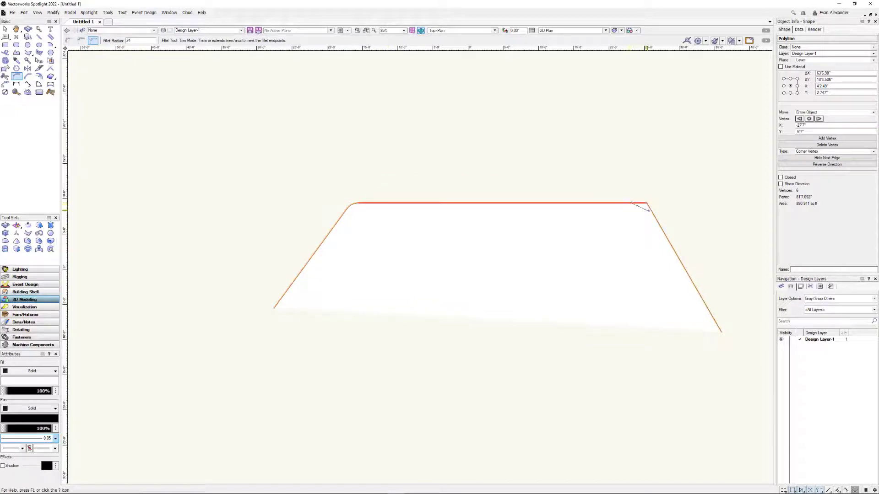
click(650, 212)
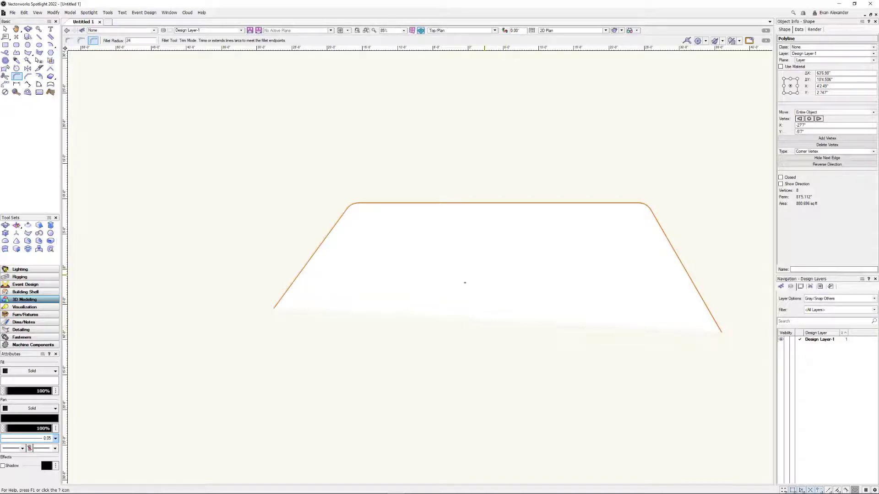
- Draw an 11'5.482" vertical line in Front view and reposition it beside the rail
key(1)
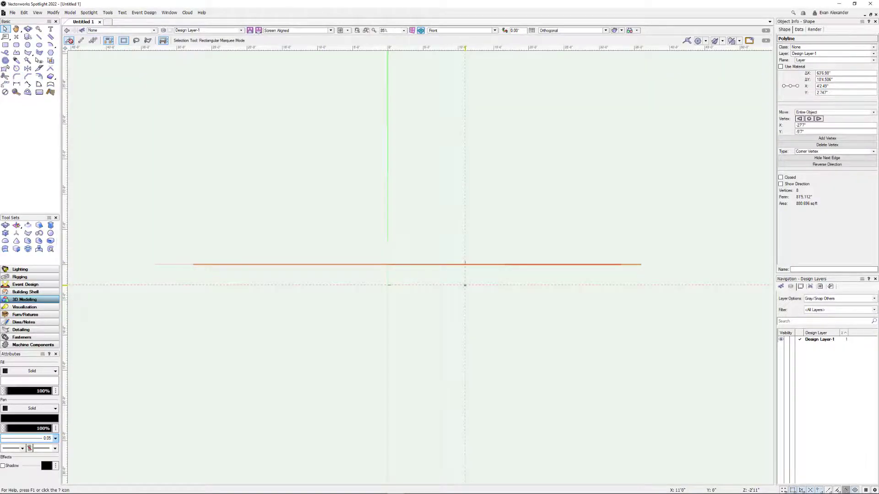
key(2)
click(409, 264)
click(409, 185)
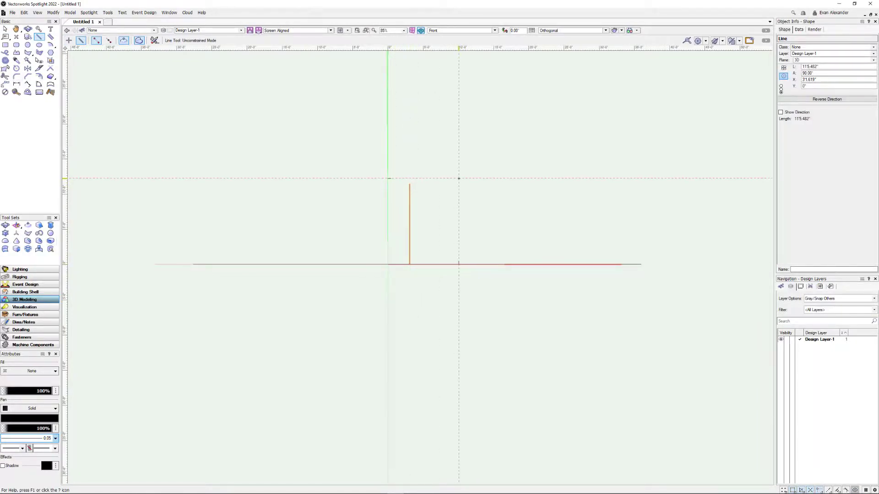
key(KP_1)
key(x)
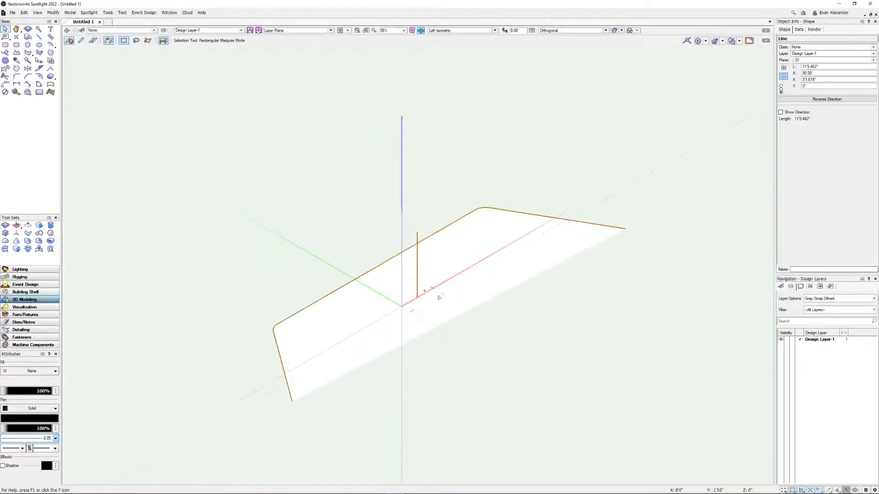
drag(417, 298, 446, 313)
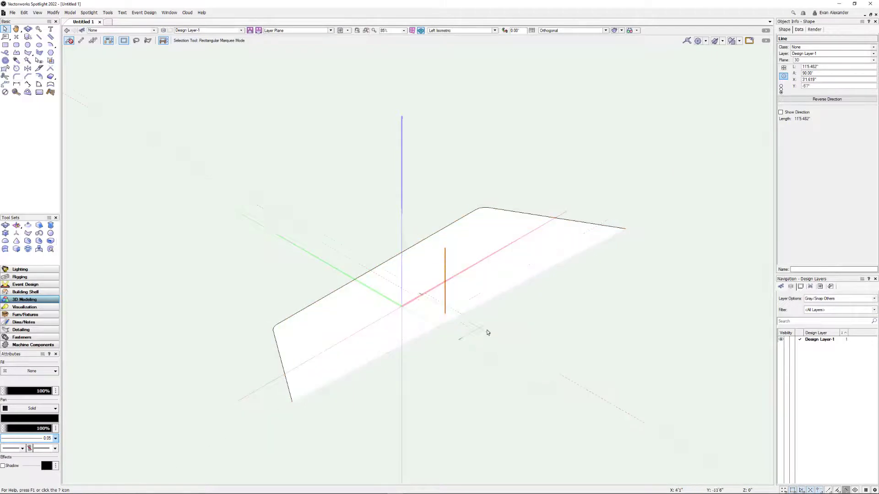
- Back in Front view, draw a horizontal line from the vertical line's top, then undo it
key(KP_2)
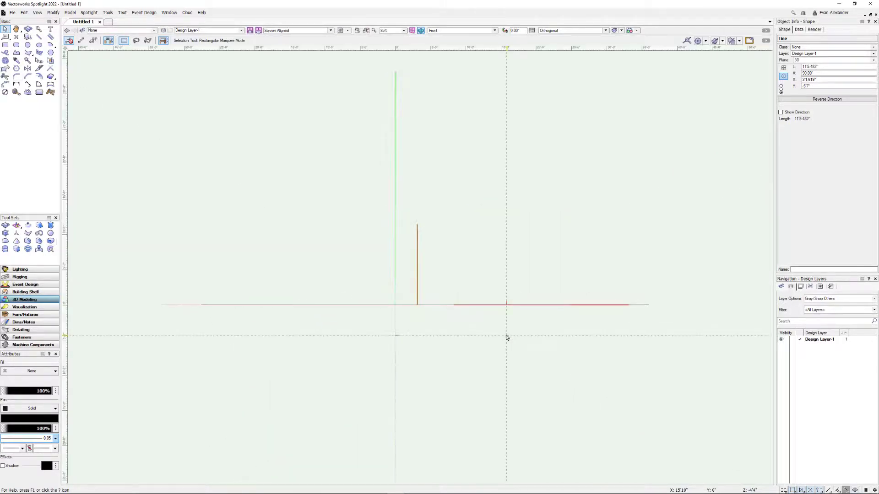
key(2)
click(416, 224)
click(534, 224)
key(ctrl+z)
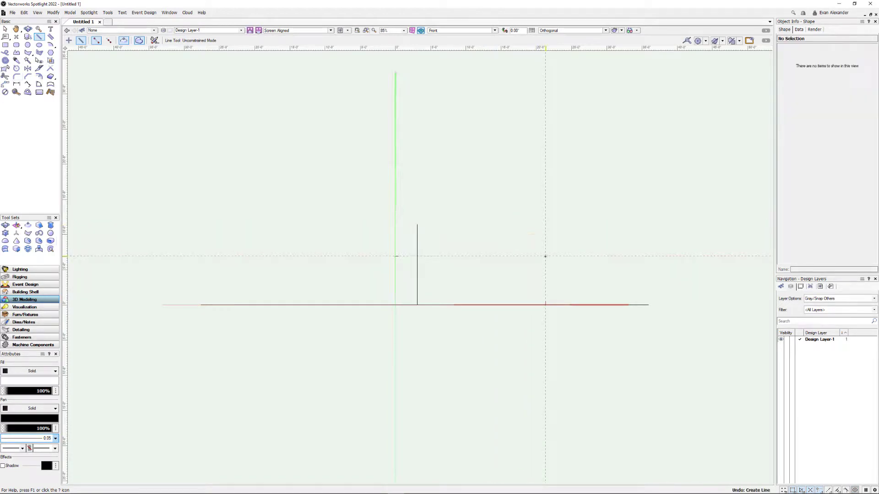
- Draw a wavy curved polyline from the vertical line's top down to the baseline end
key(p)
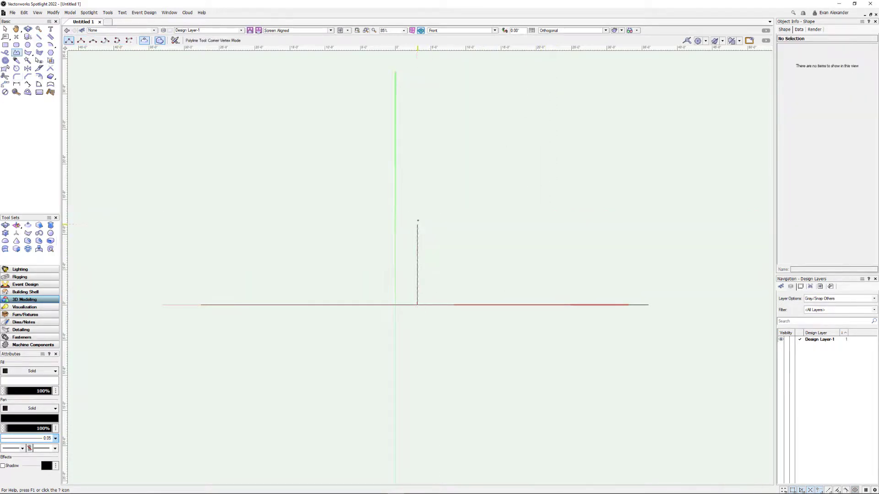
click(417, 224)
click(488, 266)
click(559, 253)
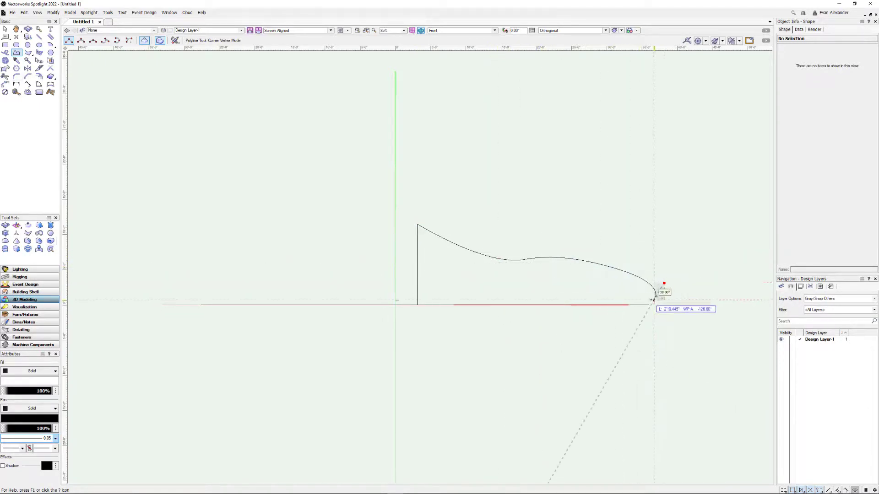
double_click(649, 304)
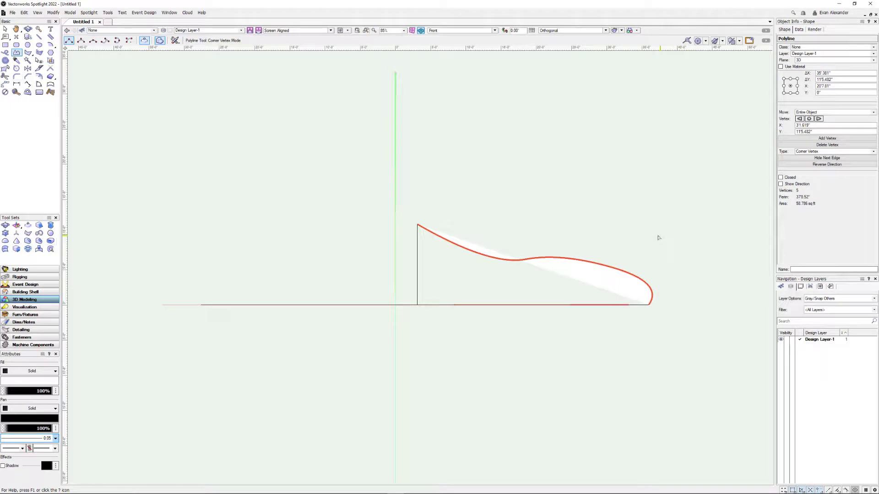
- Set the profile's fill to None and move it 5'7" onto the rail in 3D
click(51, 371)
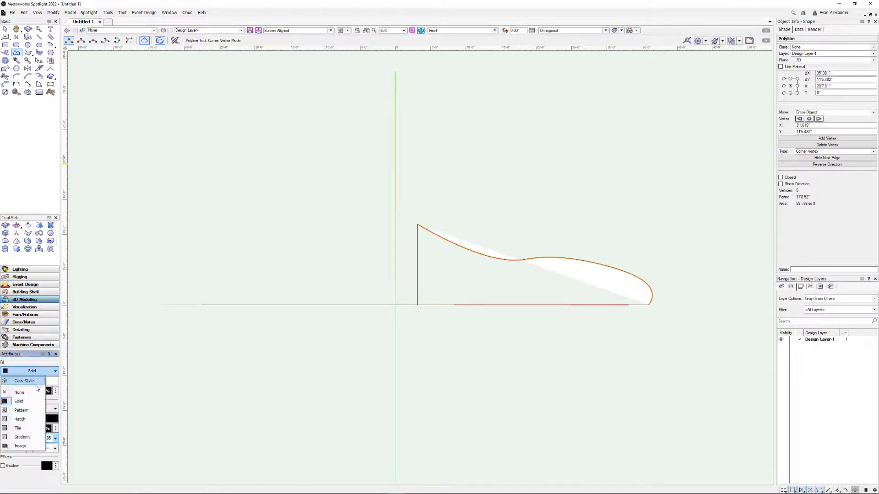
click(28, 378)
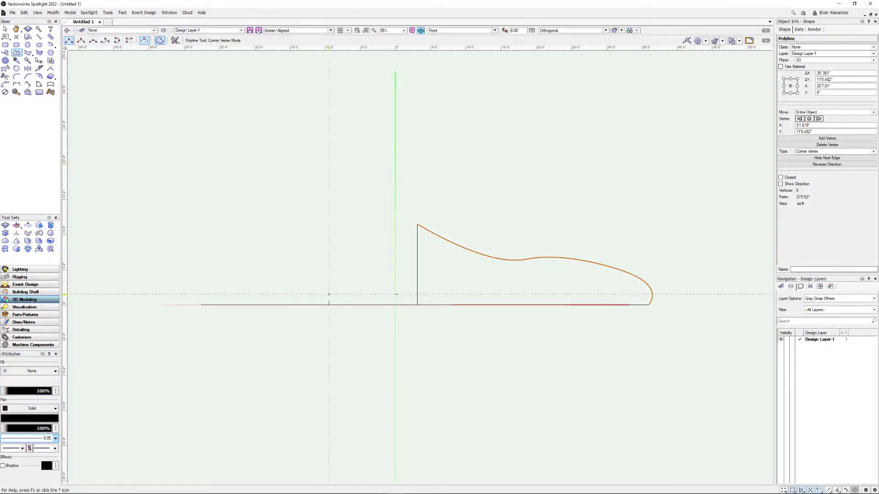
ctrl+middle_drag(373, 288, 563, 337)
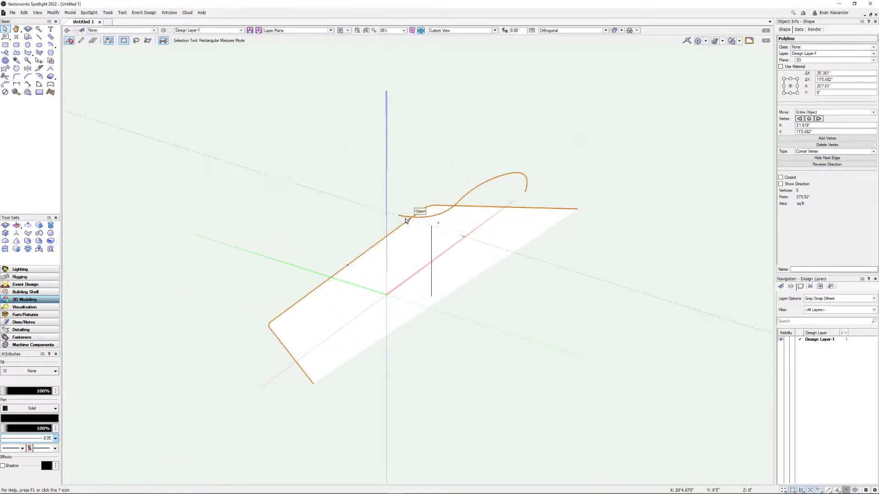
drag(398, 215, 432, 226)
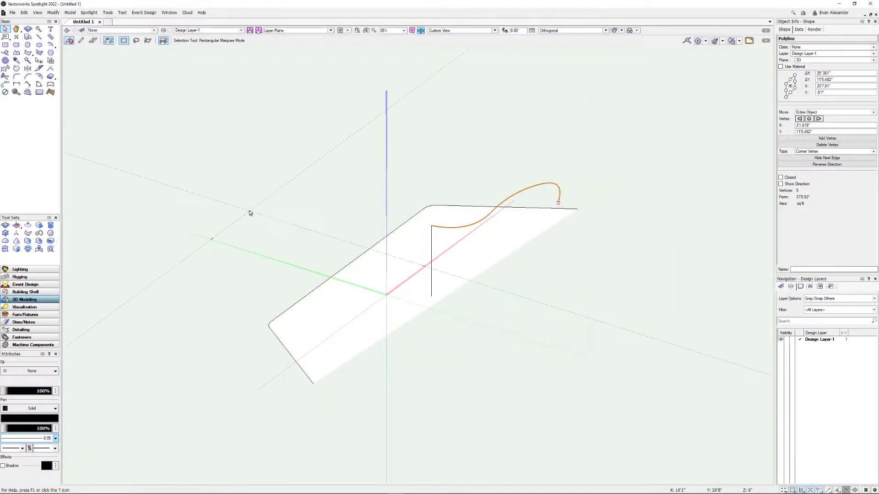
- Run Revolve with Rail: vertical line as axis, wavy curve as profile, trapezoid as rail
click(68, 13)
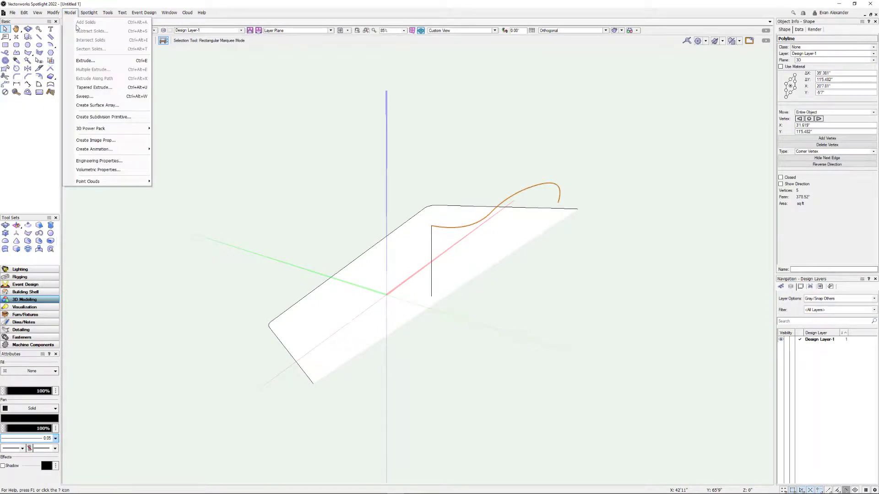
mouse_move(98, 129)
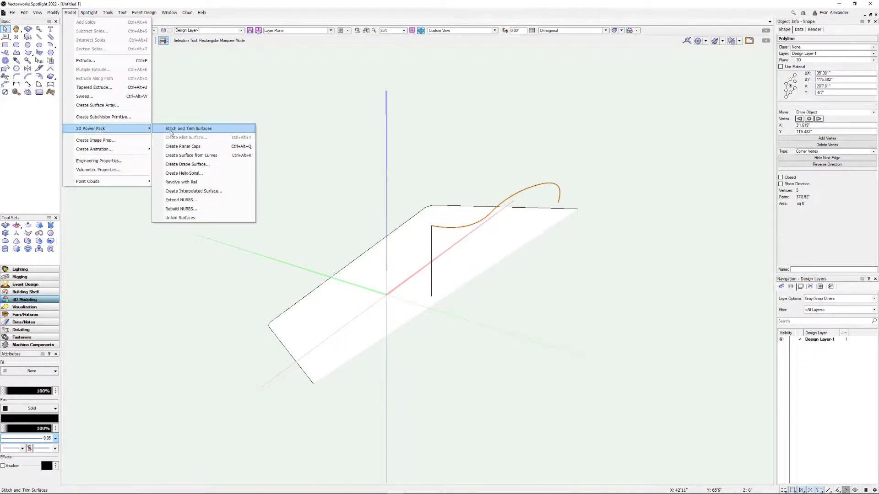
click(186, 182)
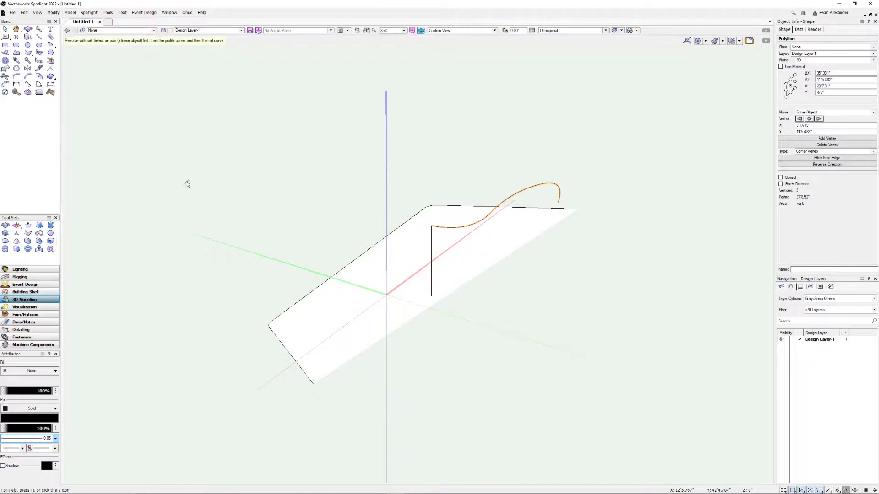
click(431, 243)
click(450, 228)
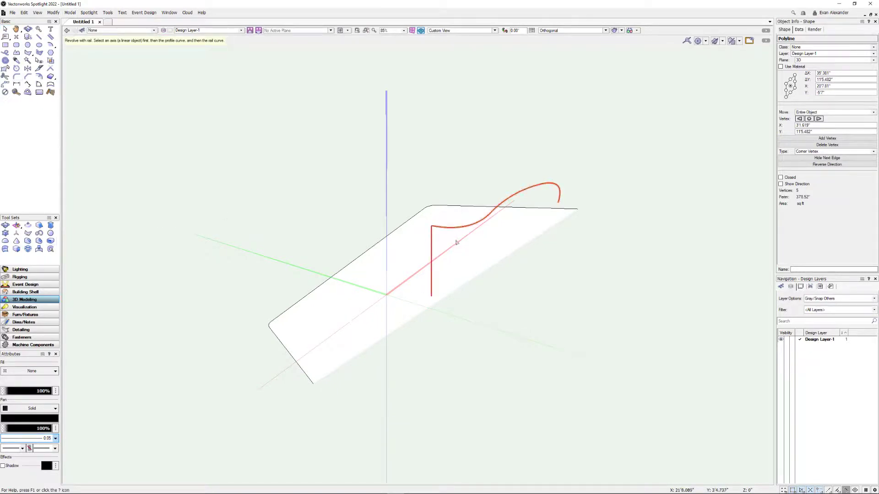
click(372, 249)
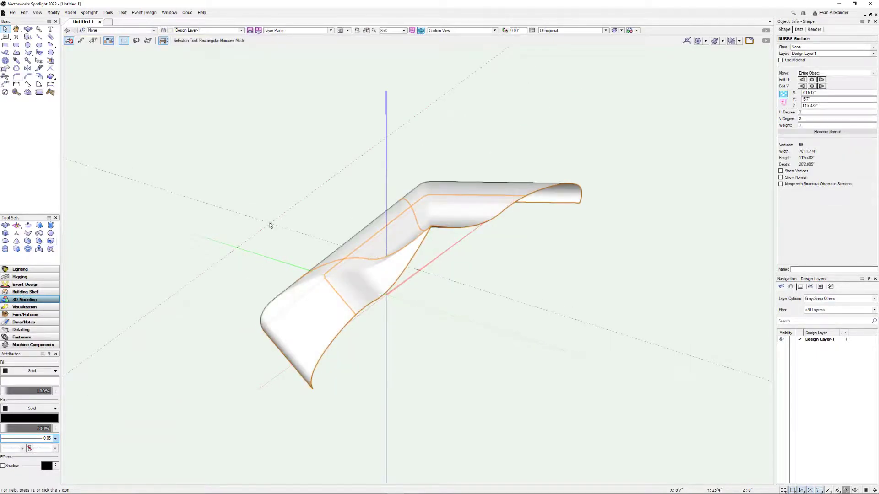
- Orbit and inspect the revolved surface's vertices, then undo the orbit and the surface
right_click(385, 303)
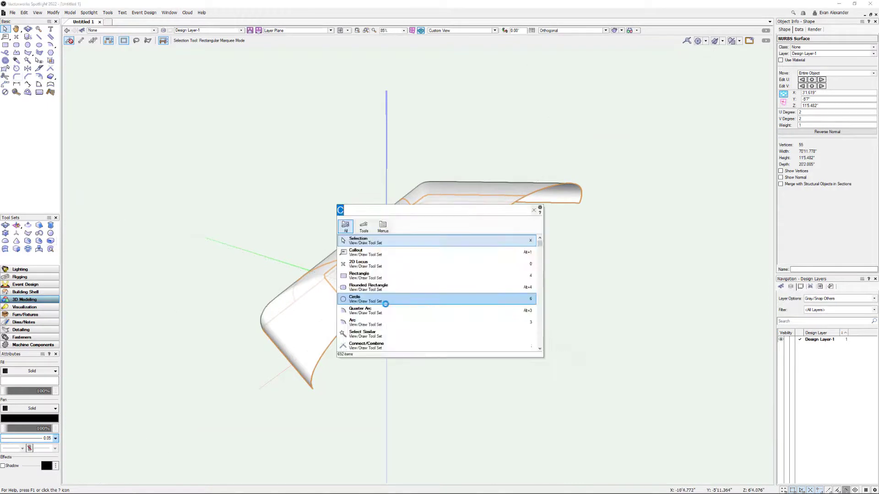
key(Escape)
key(c)
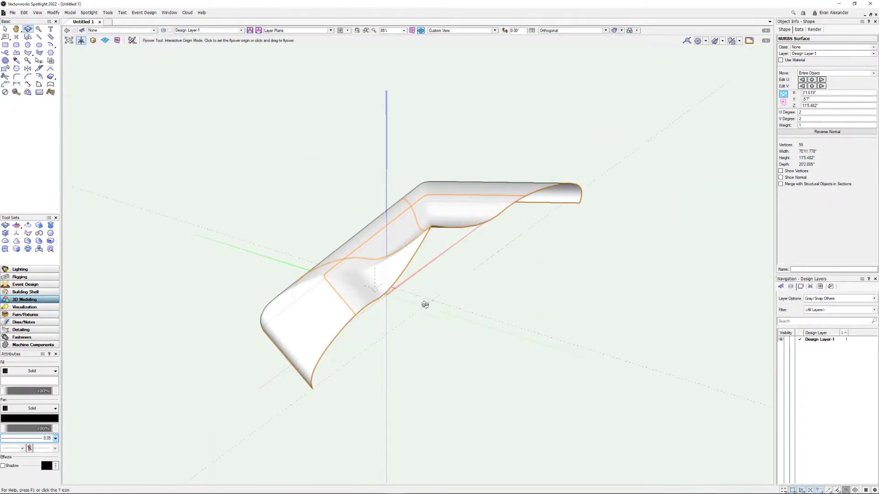
drag(364, 338, 321, 279)
key(x)
double_click(349, 264)
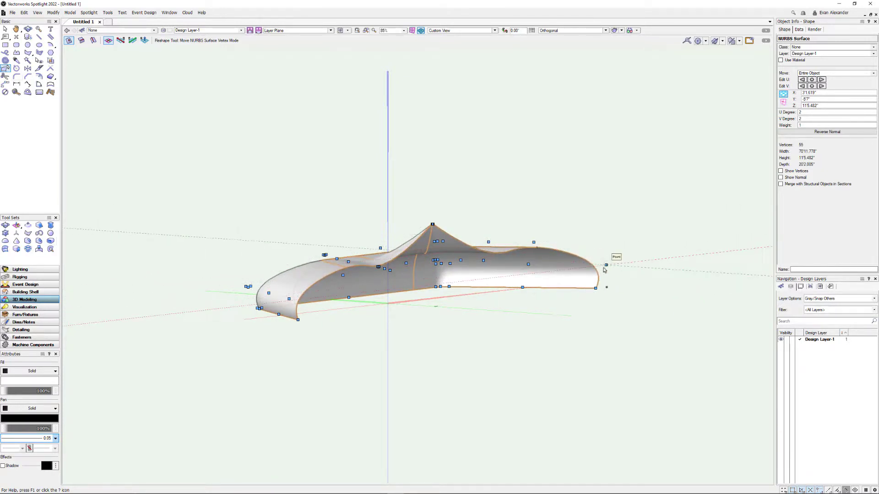
key(ctrl+z)
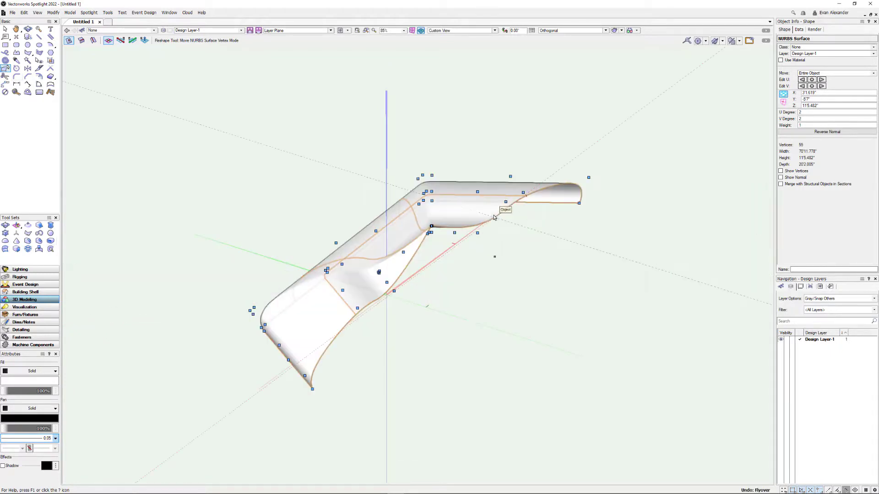
key(ctrl+z)
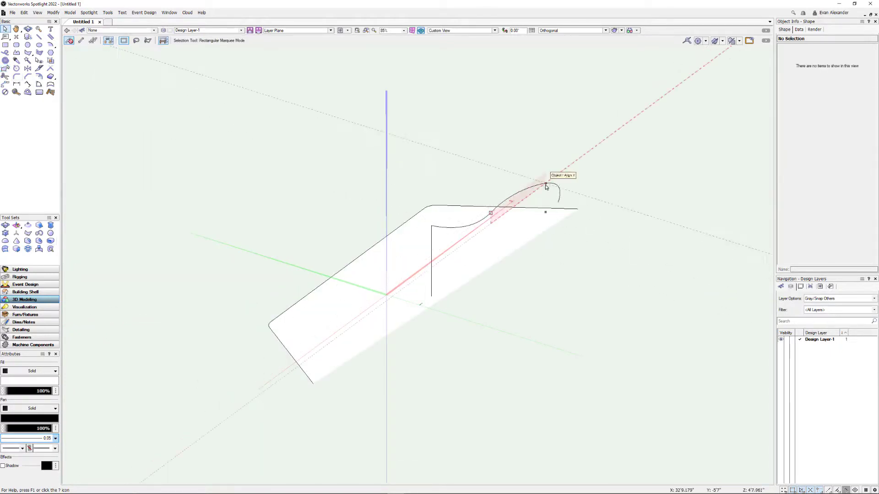
- In Front view, drag three profile vertices to flatten its top and shorten its lower end
click(546, 184)
key(KP_2)
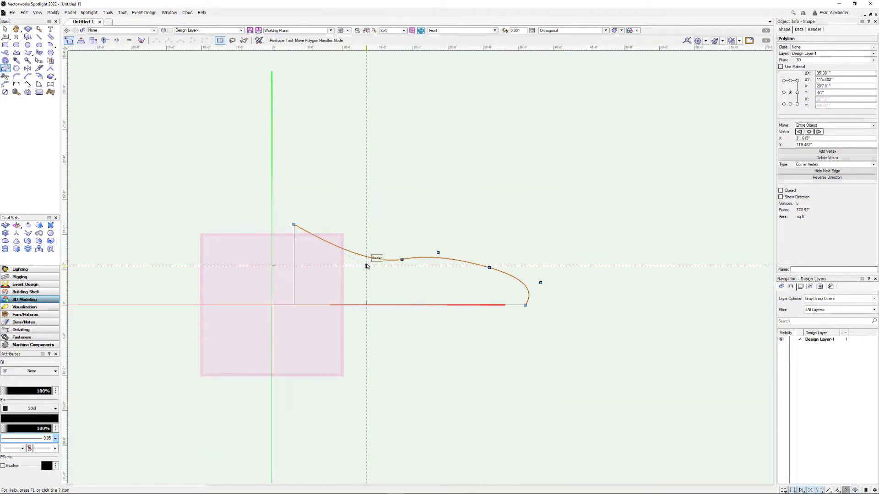
drag(402, 259, 392, 221)
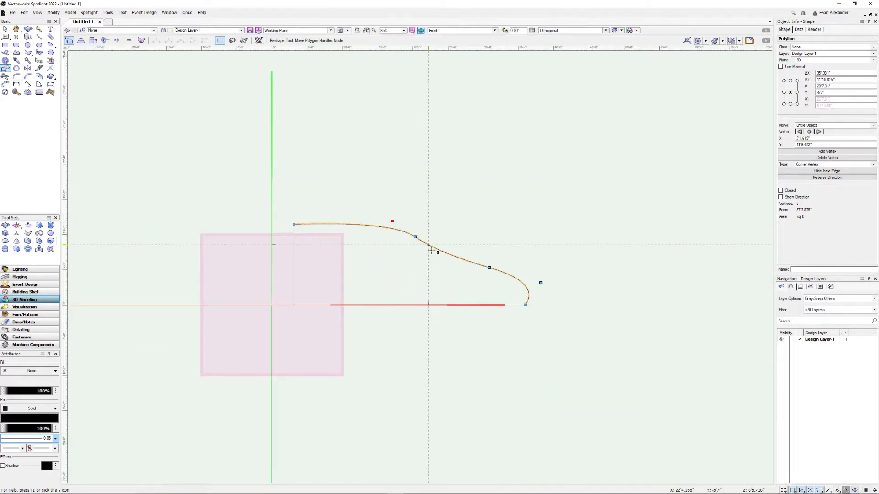
drag(489, 268, 475, 282)
drag(525, 306, 509, 280)
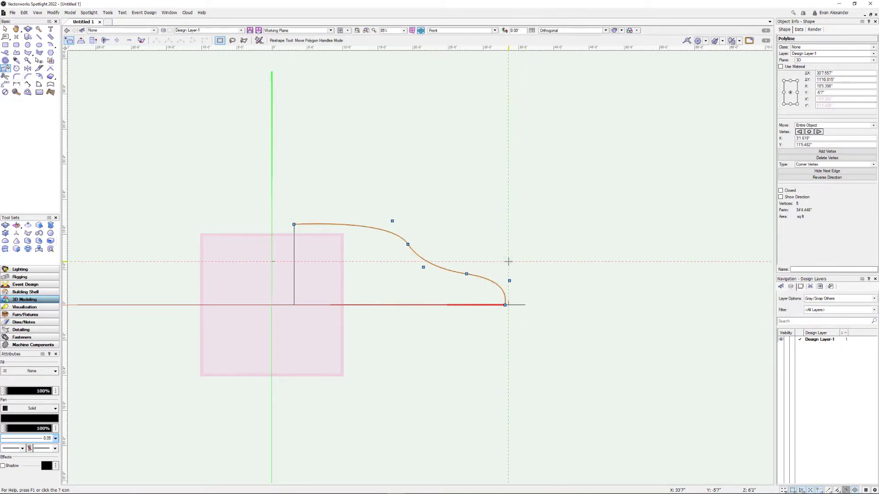
shift+middle_drag(349, 257, 473, 283)
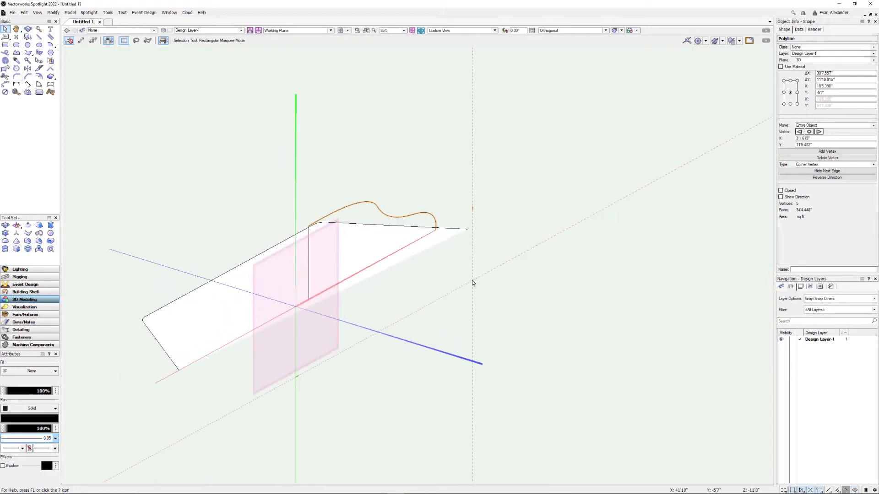
- Apply Revolve with Rail to the reshaped profile around the vertical axis along the filleted rail
click(70, 12)
mouse_move(106, 134)
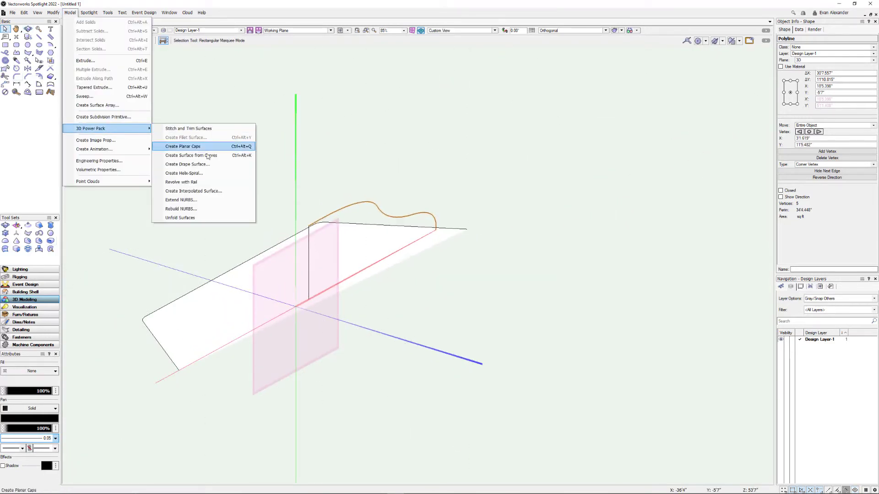
click(181, 181)
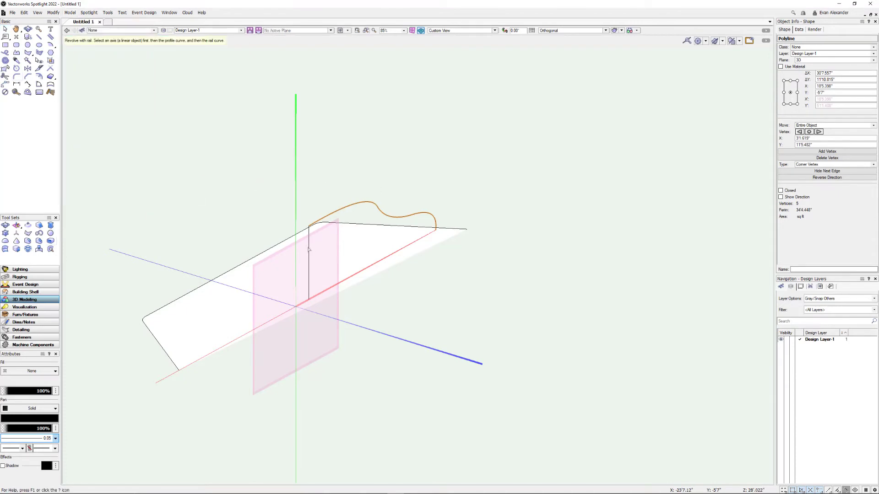
click(353, 207)
click(464, 232)
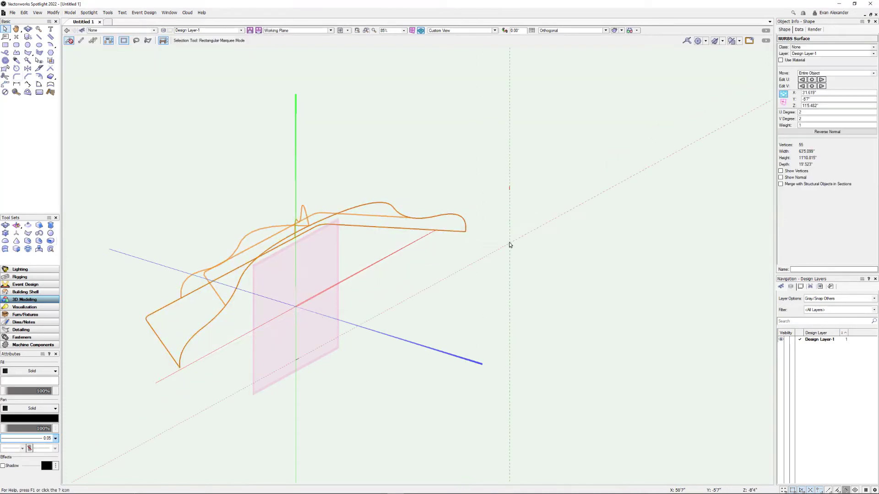